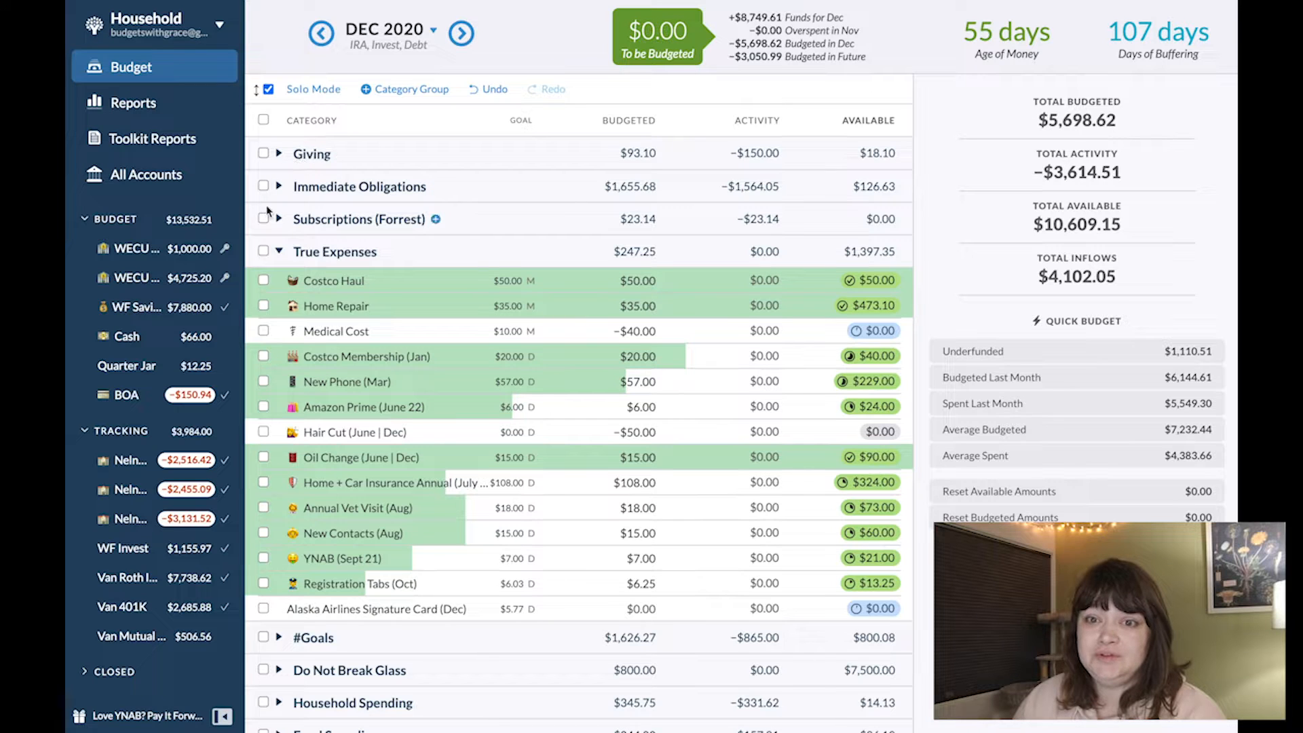
# - Set the January 2021 budgeted amount for Student Loan Payment in Immediate Obligations to $0.00
pyautogui.click(461, 34)
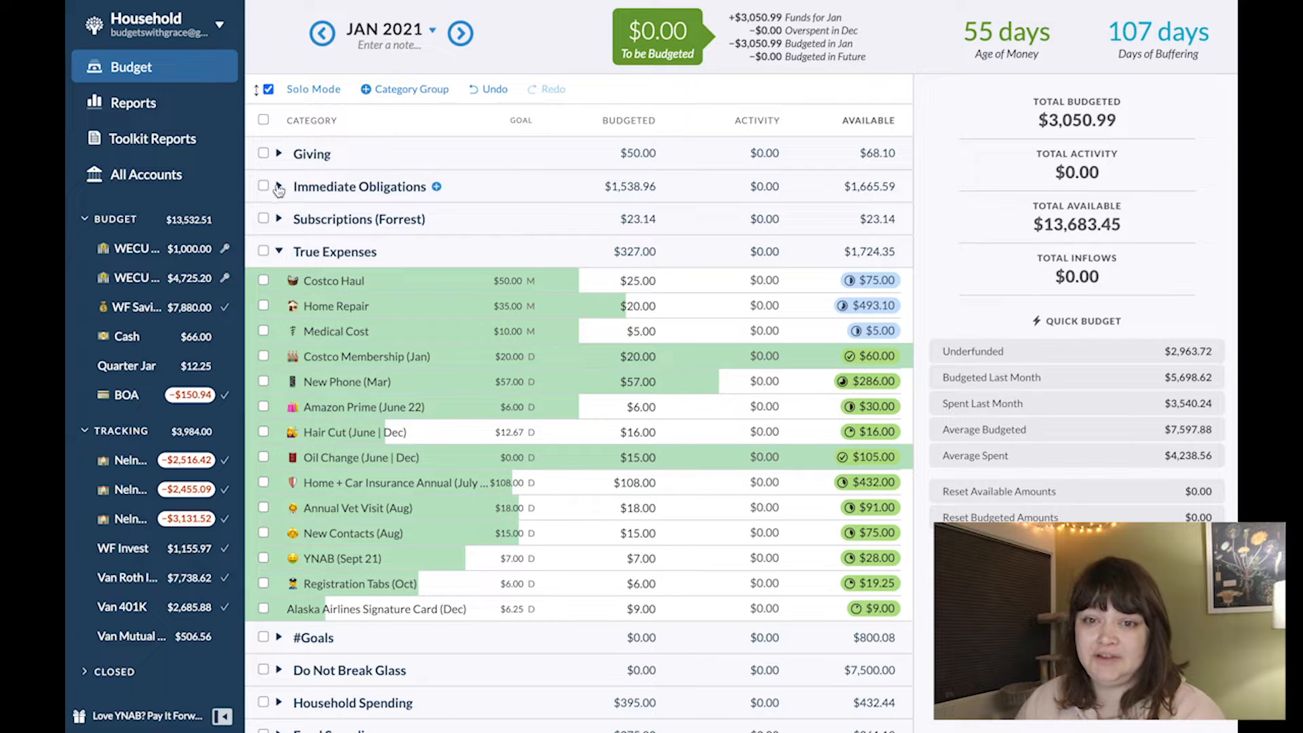
pyautogui.click(278, 186)
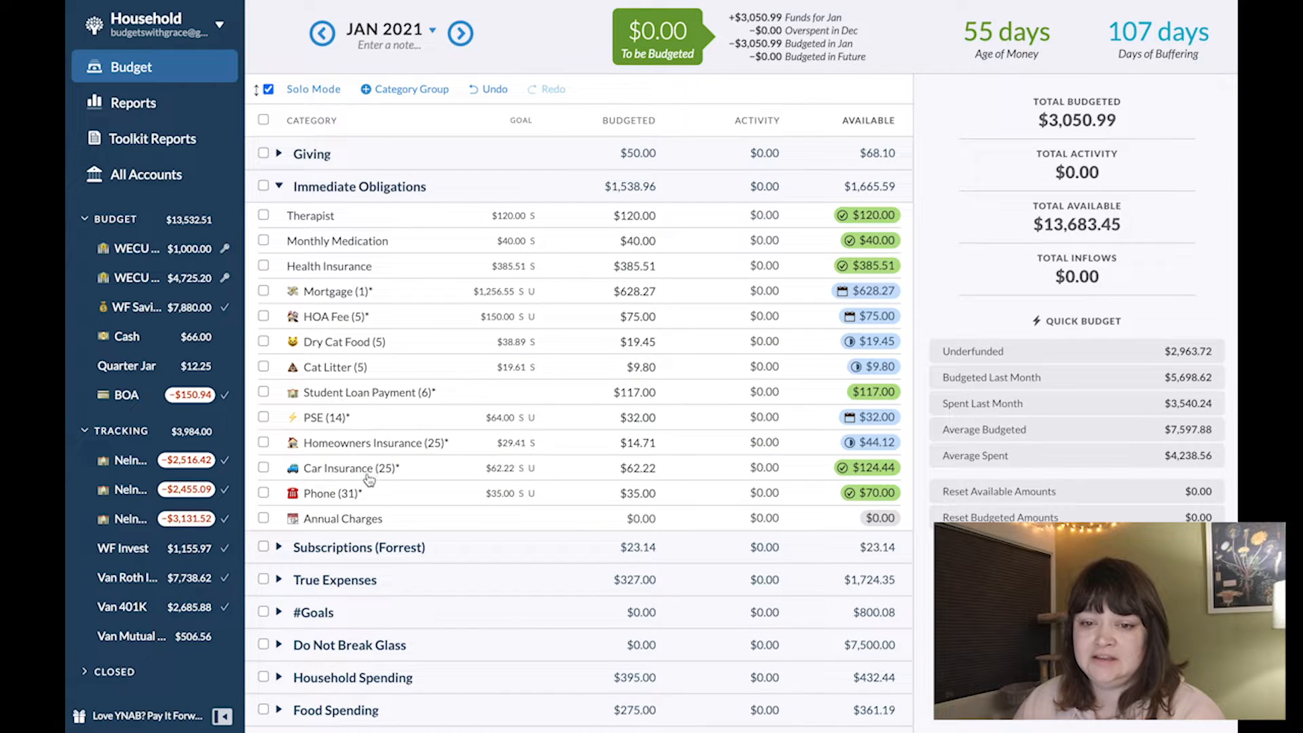
pyautogui.click(617, 393)
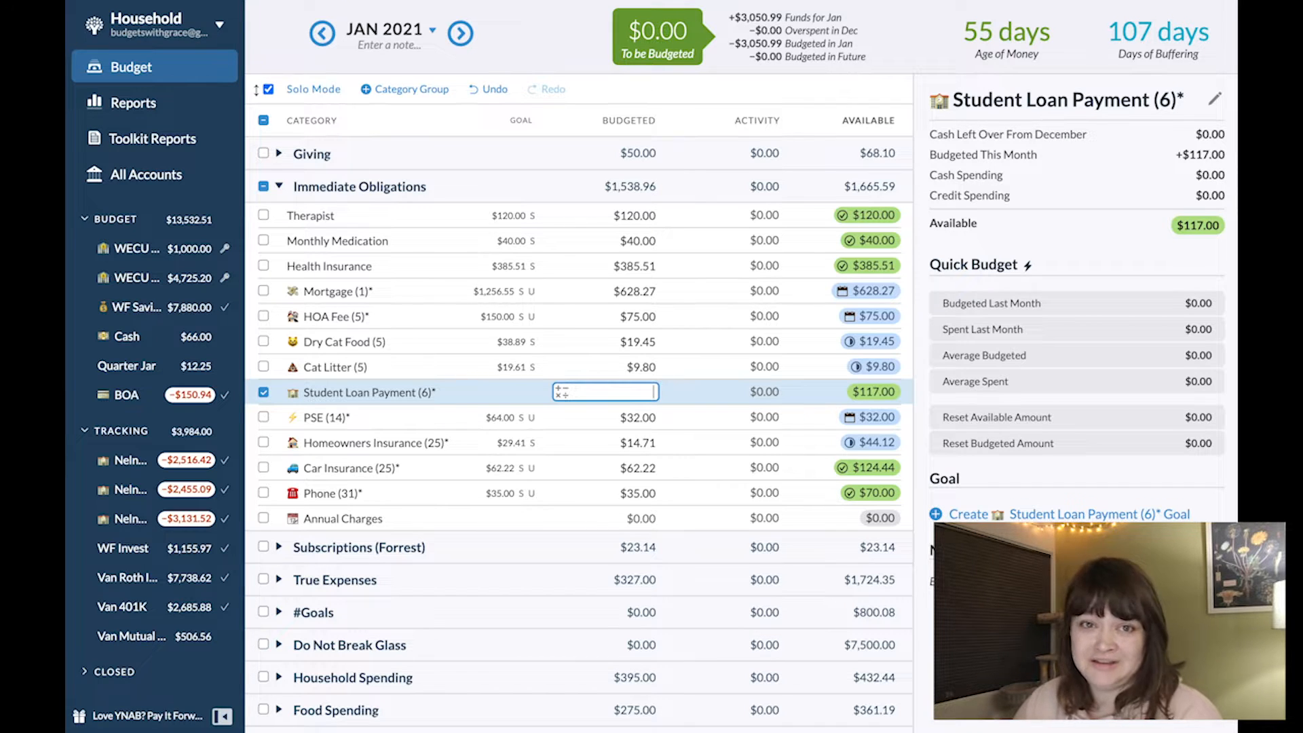
pyautogui.press('Return')
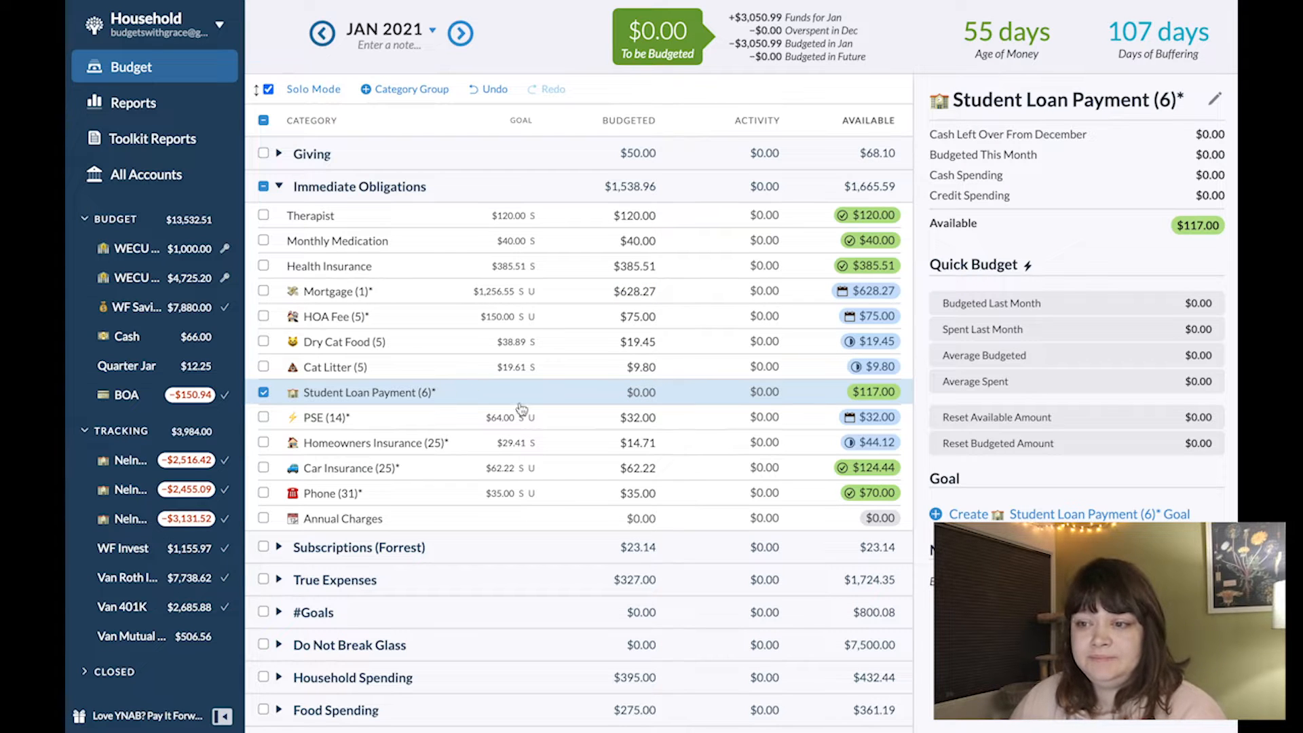
# - Go back to December 2020 and examine the available amounts in the Event Funds categories
pyautogui.click(322, 34)
pyautogui.scroll(-3, 486, 564)
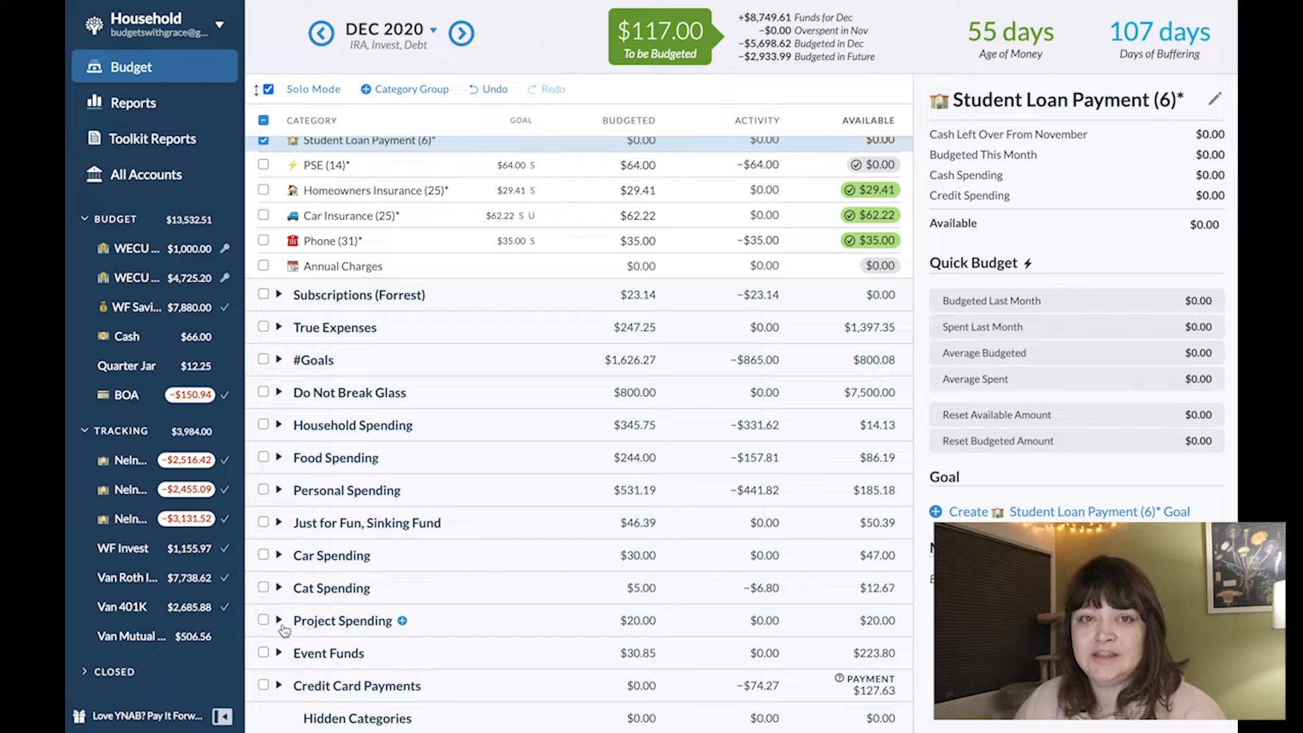
pyautogui.click(279, 652)
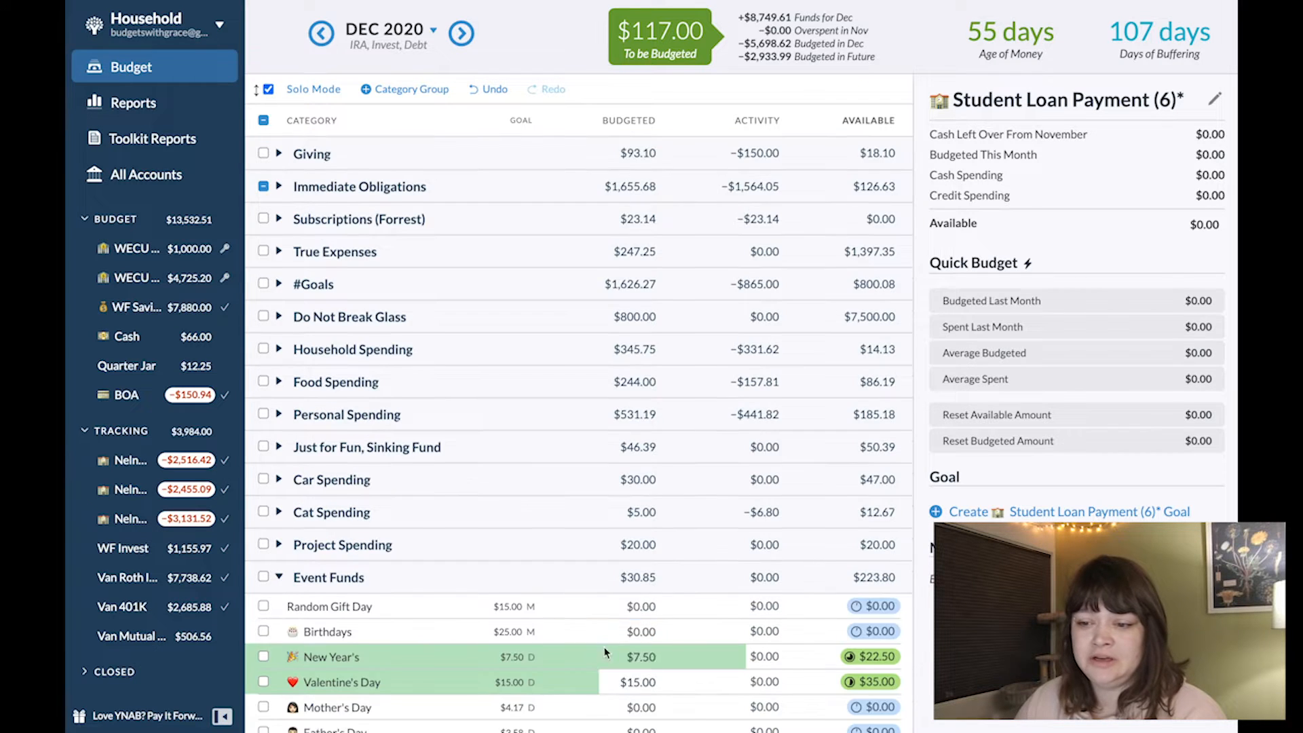
pyautogui.click(606, 652)
pyautogui.scroll(-3, 604, 647)
pyautogui.scroll(-1, 604, 646)
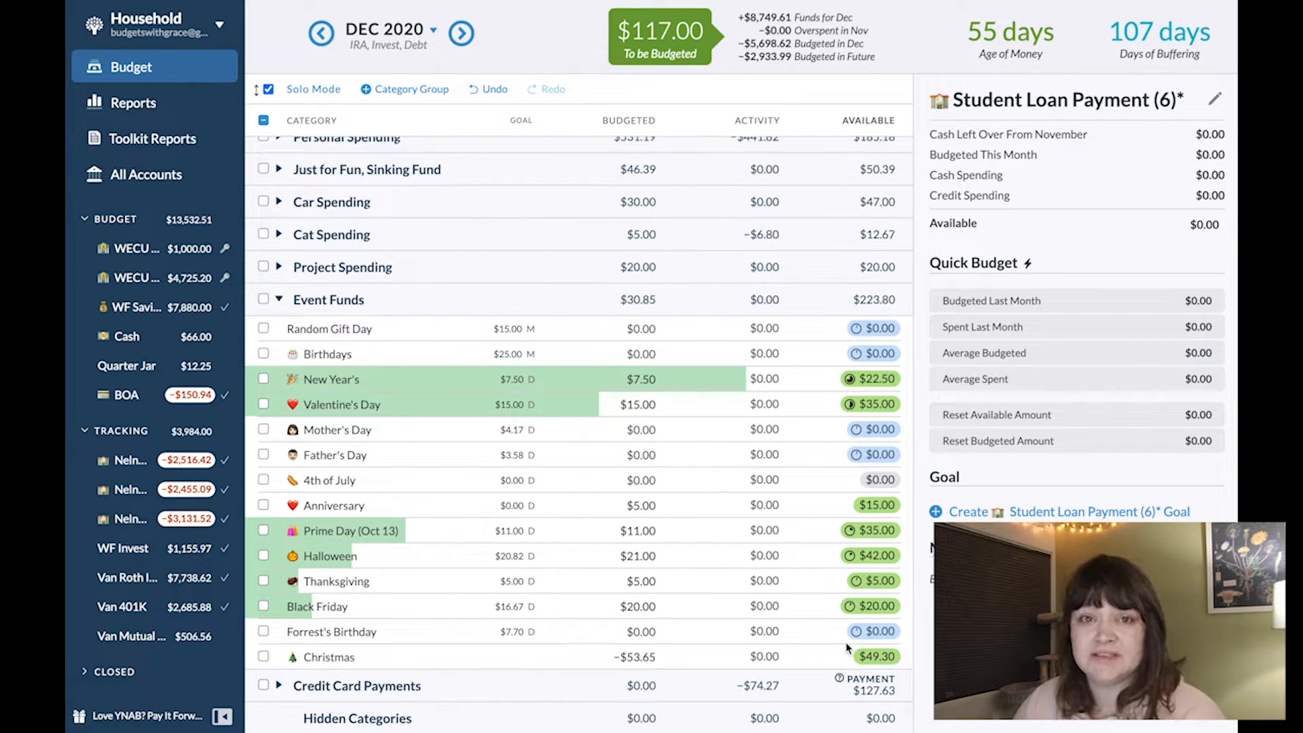
pyautogui.scroll(2, 846, 637)
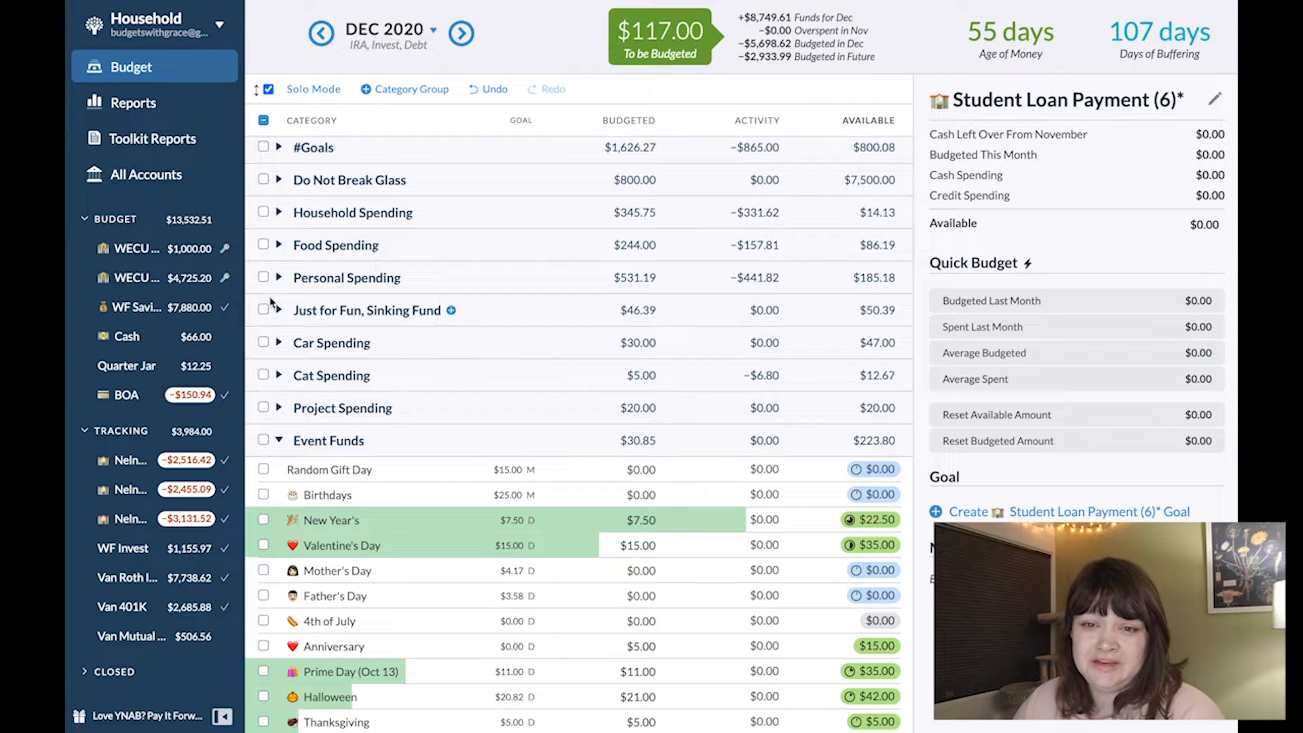
# - Turn off Solo Mode and expand both the Personal Spending and Event Funds groups
pyautogui.click(279, 277)
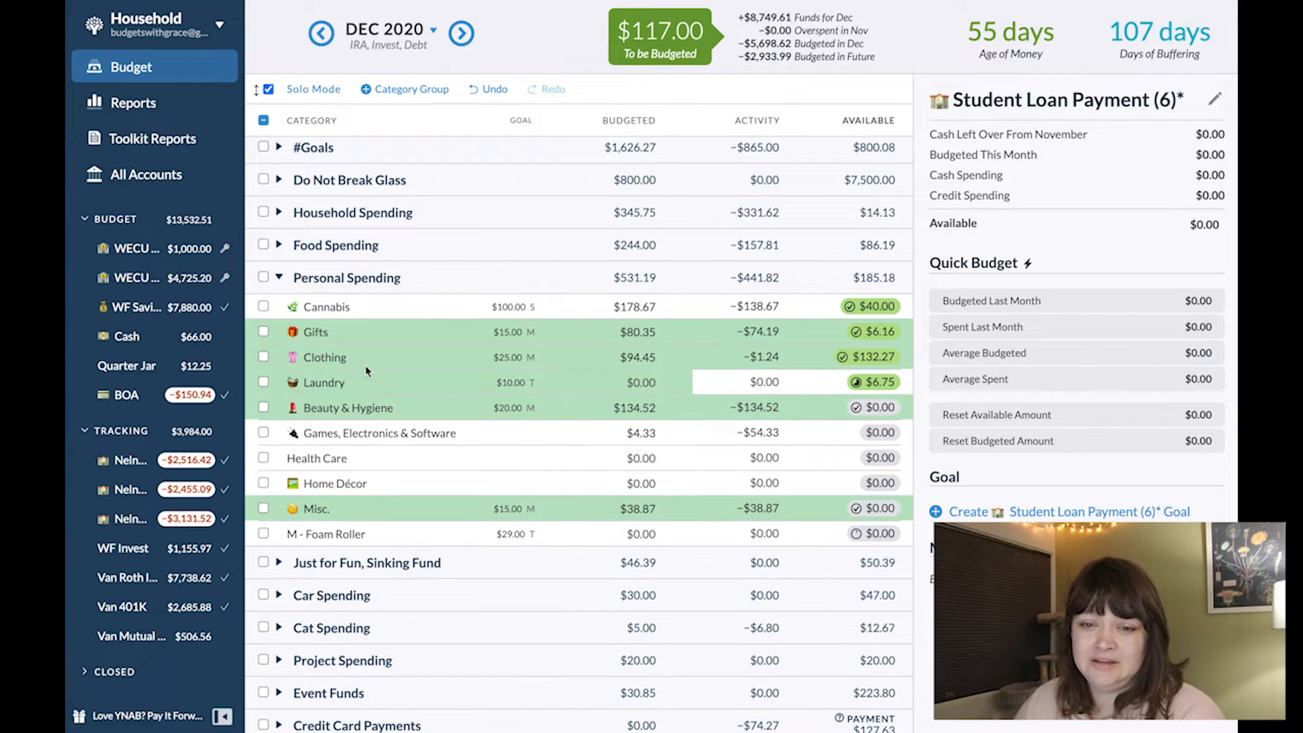
pyautogui.click(644, 336)
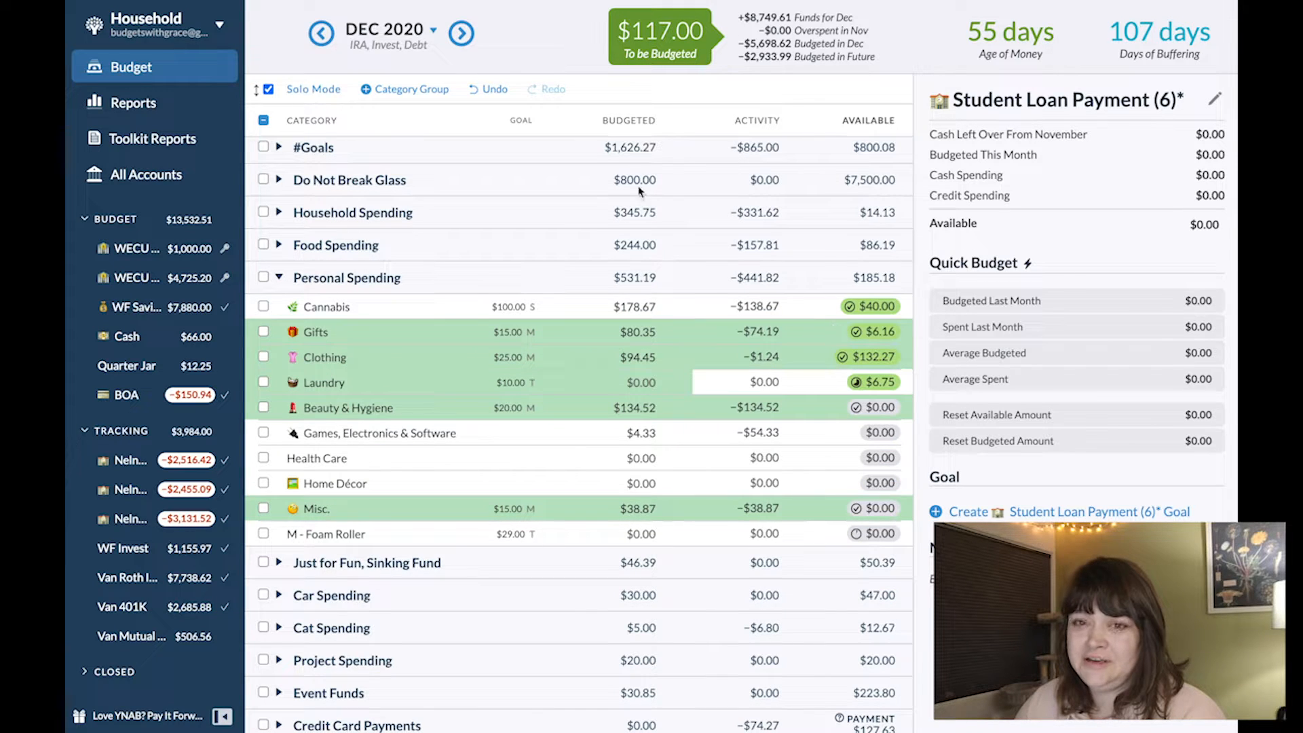
pyautogui.click(269, 89)
pyautogui.click(279, 692)
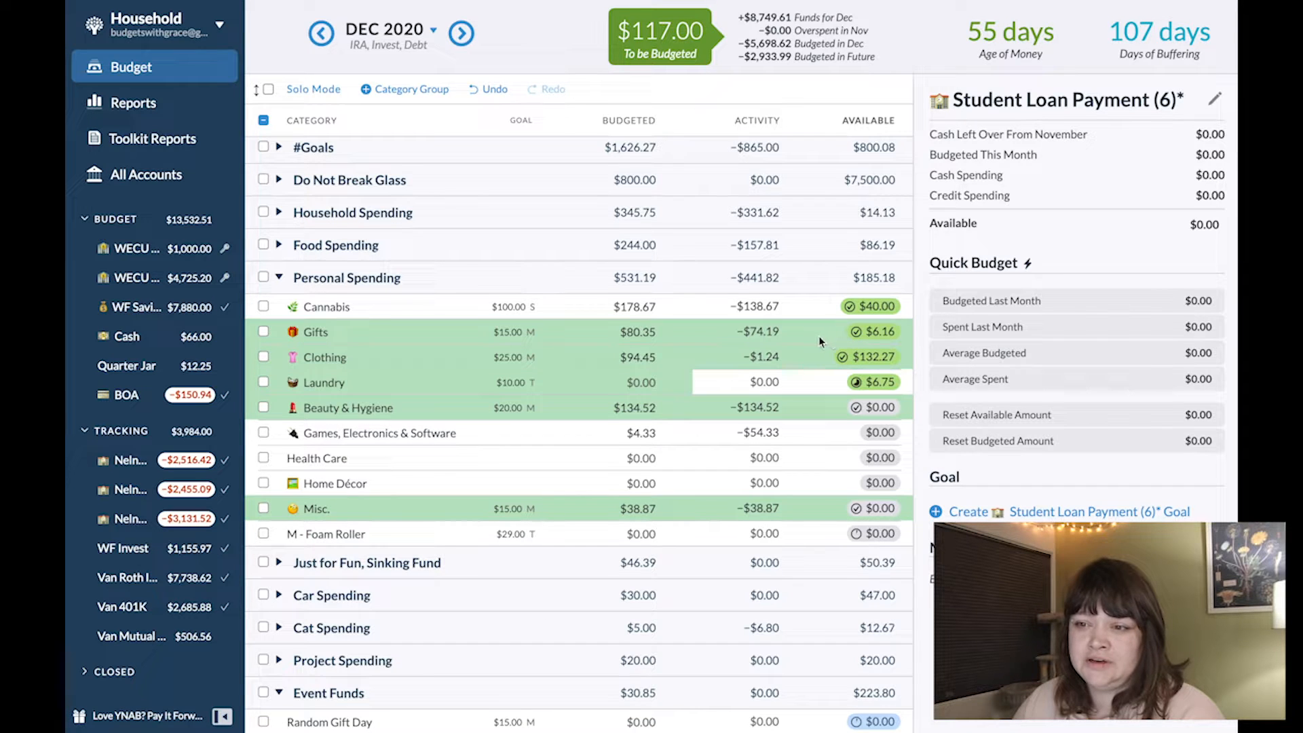
pyautogui.scroll(-5, 838, 652)
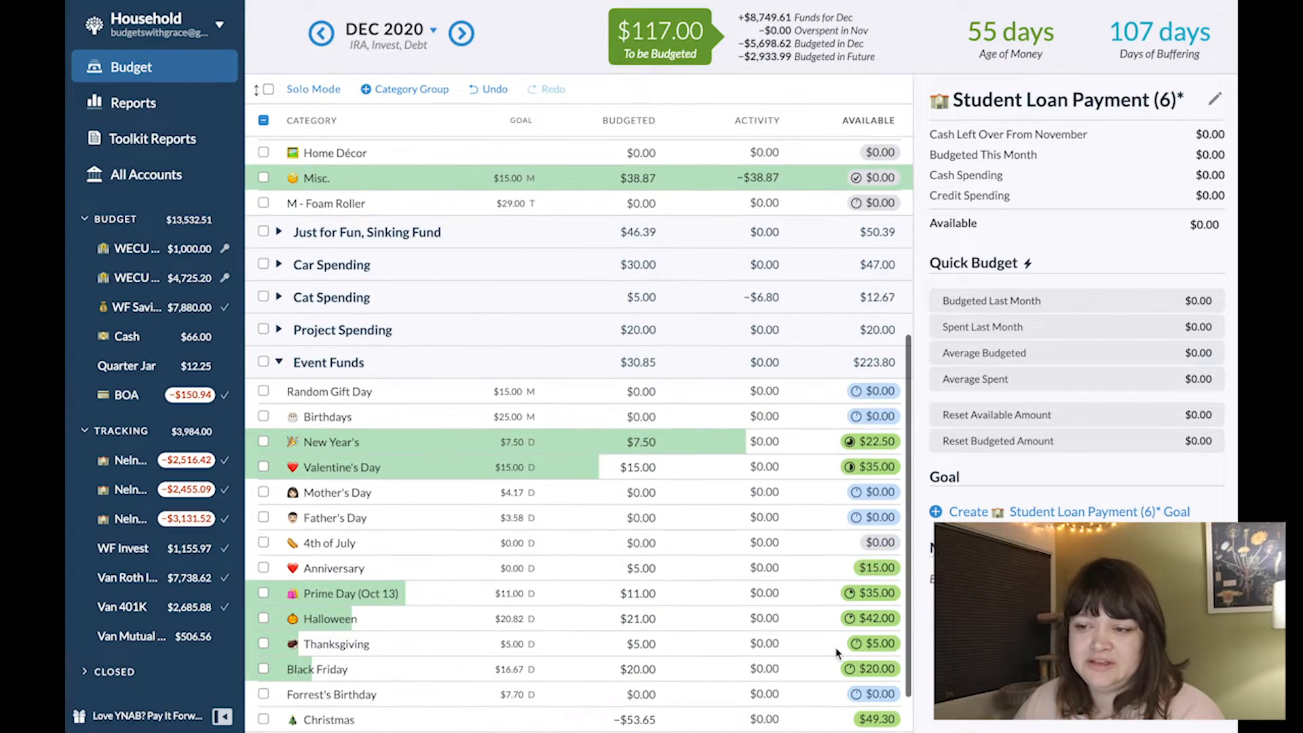
pyautogui.scroll(4, 838, 653)
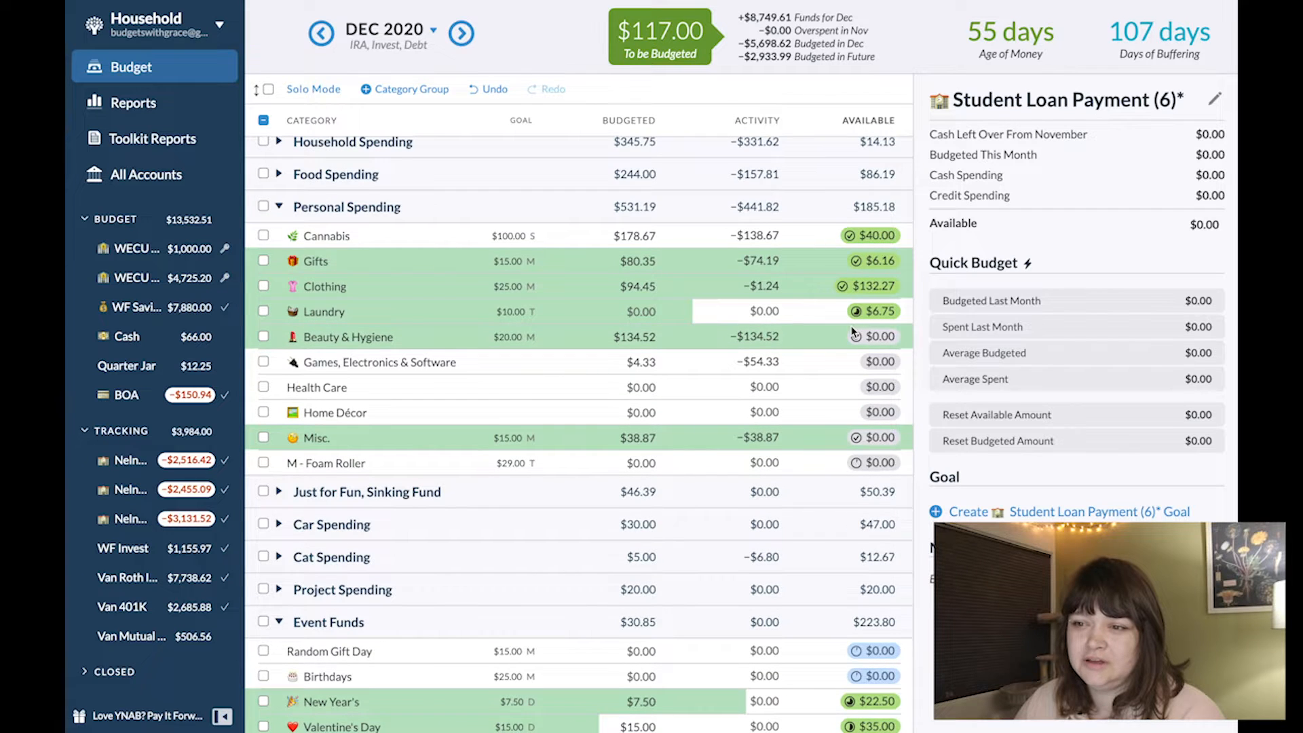
# - Examine the December categories in Giving, Do Not Break Glass, True Expenses, Subscriptions and Immediate Obligations
pyautogui.scroll(5, 854, 332)
pyautogui.click(278, 154)
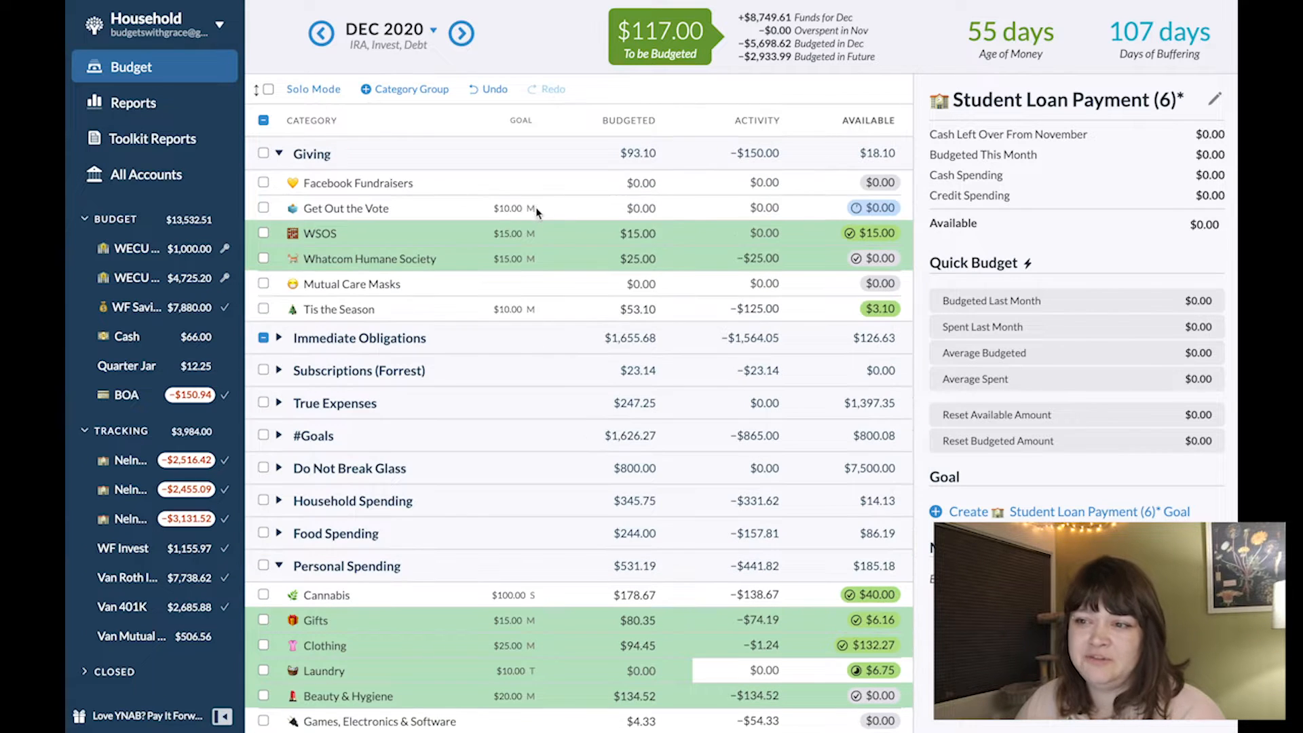
pyautogui.scroll(-10, 841, 523)
pyautogui.scroll(10, 874, 670)
pyautogui.click(280, 317)
pyautogui.click(281, 316)
pyautogui.click(279, 251)
pyautogui.click(278, 251)
pyautogui.click(278, 218)
pyautogui.click(278, 218)
pyautogui.click(279, 186)
pyautogui.click(279, 186)
# - Move $10 of December money from the Christmas category to Gifts in Personal Spending
pyautogui.scroll(-1, 557, 646)
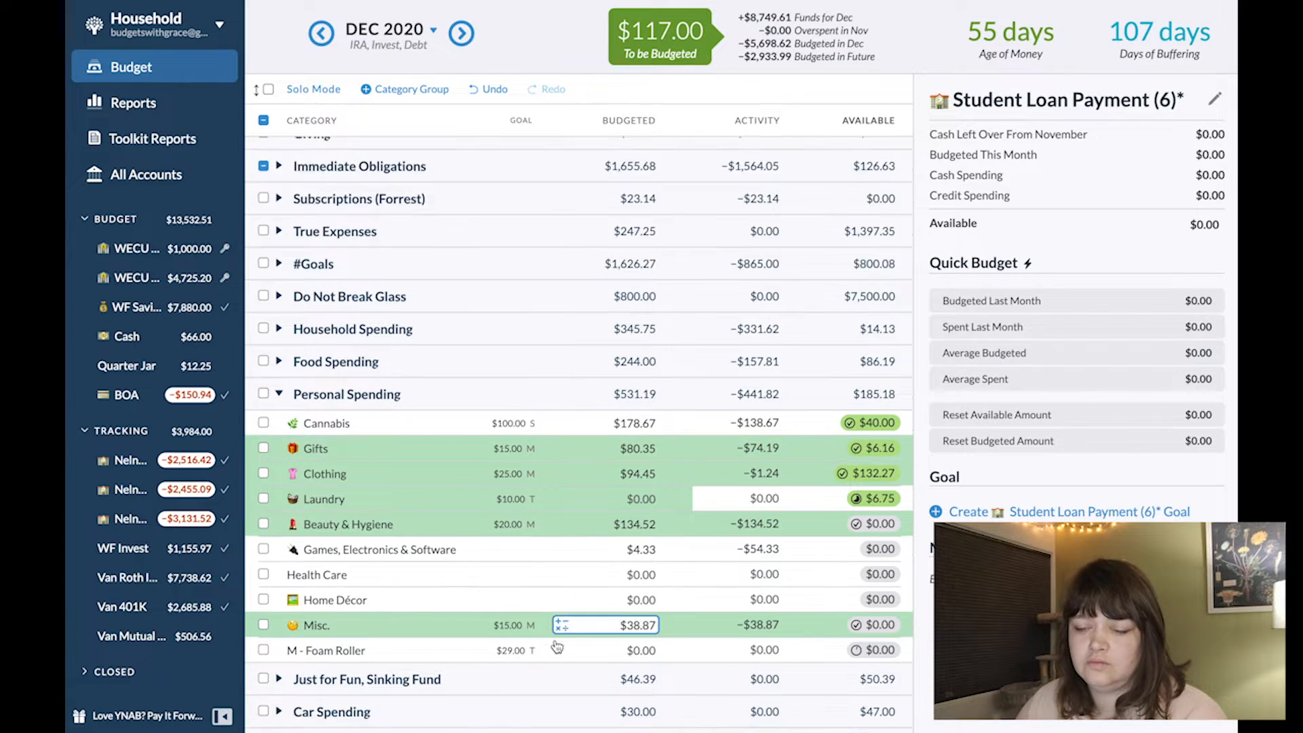
pyautogui.scroll(-5, 556, 643)
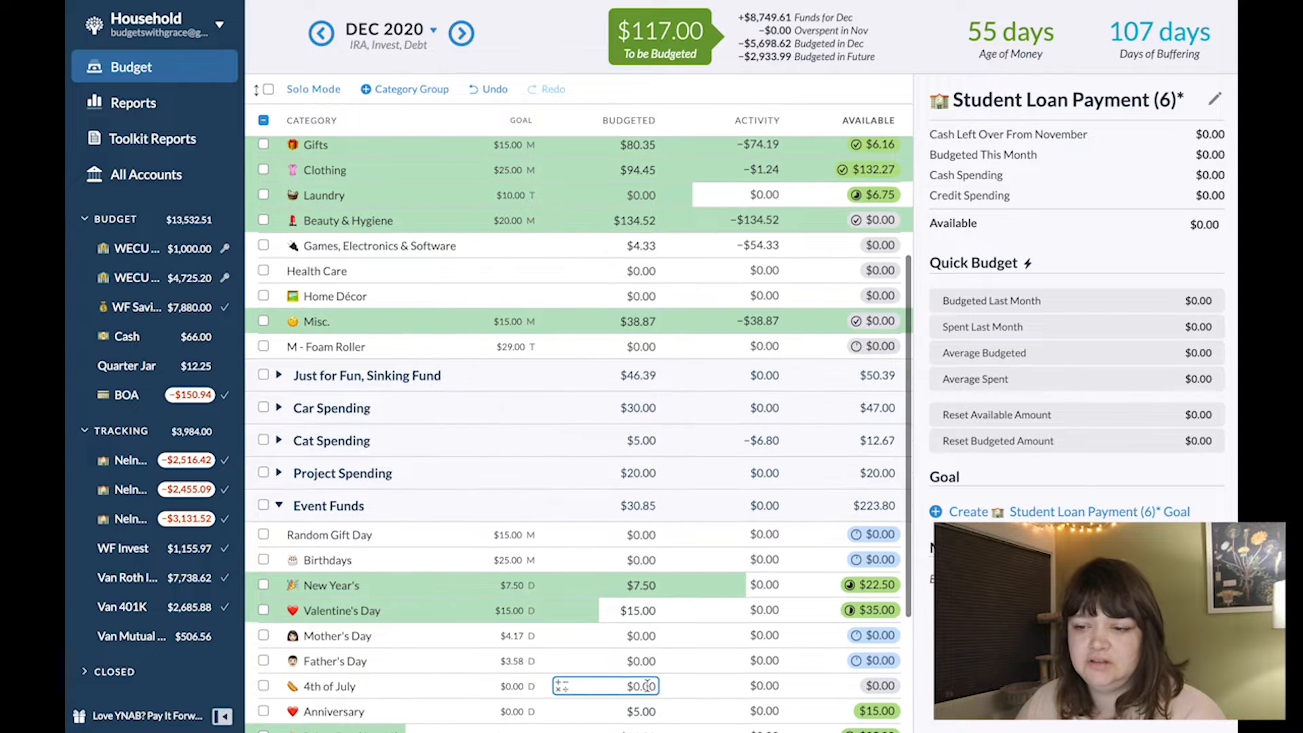
pyautogui.scroll(-3, 647, 685)
pyautogui.click(874, 656)
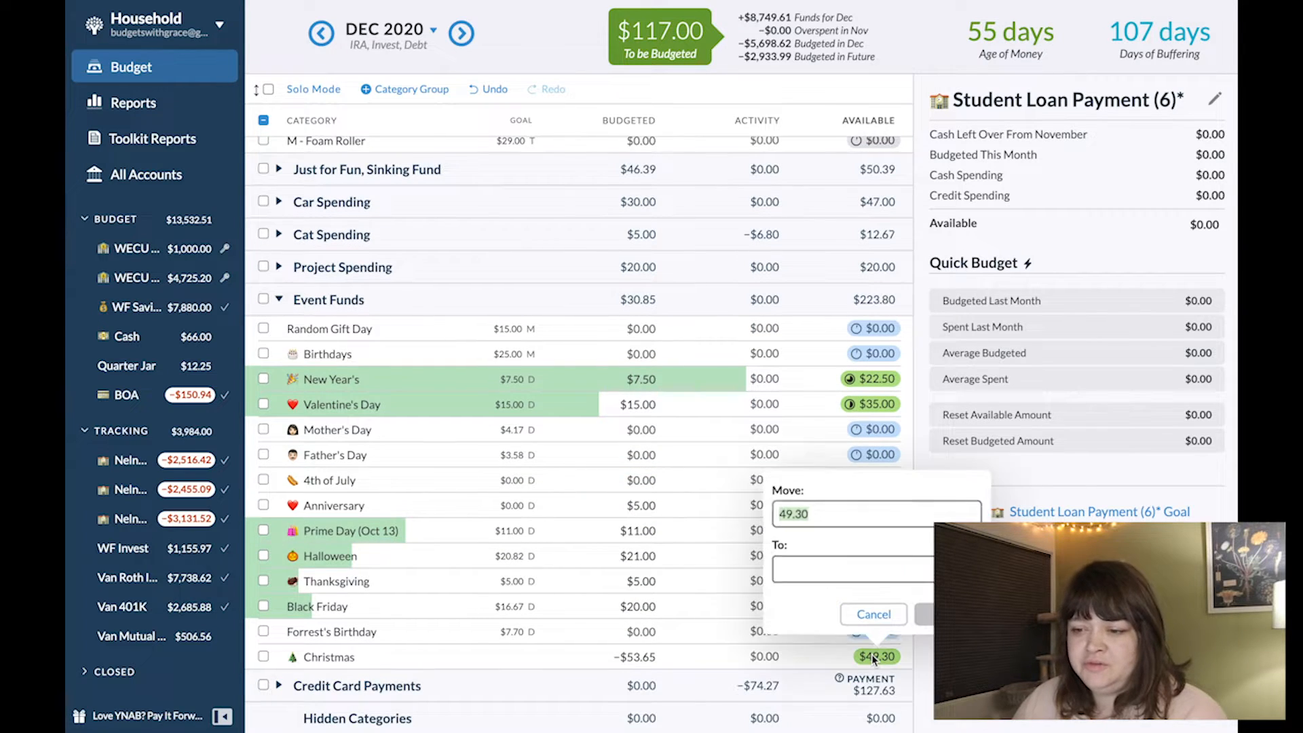
pyautogui.write('10')
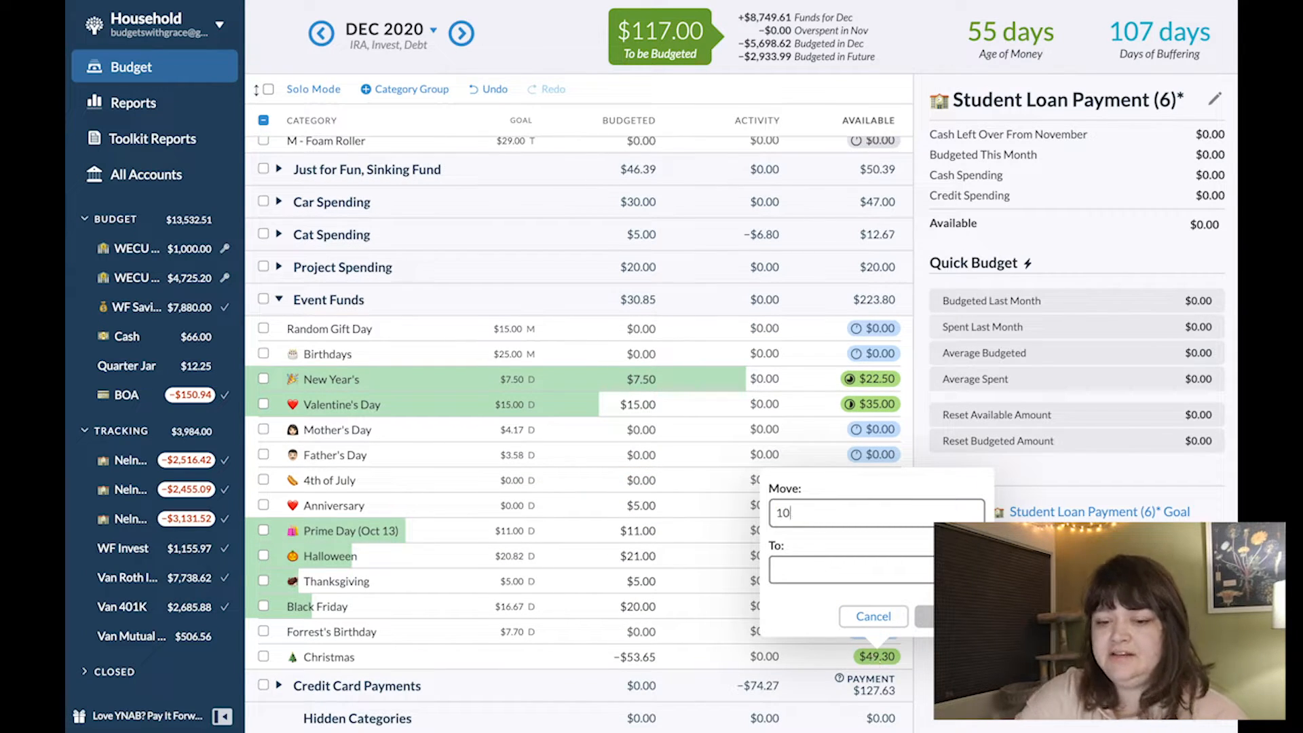
pyautogui.press('Tab')
pyautogui.write('gif')
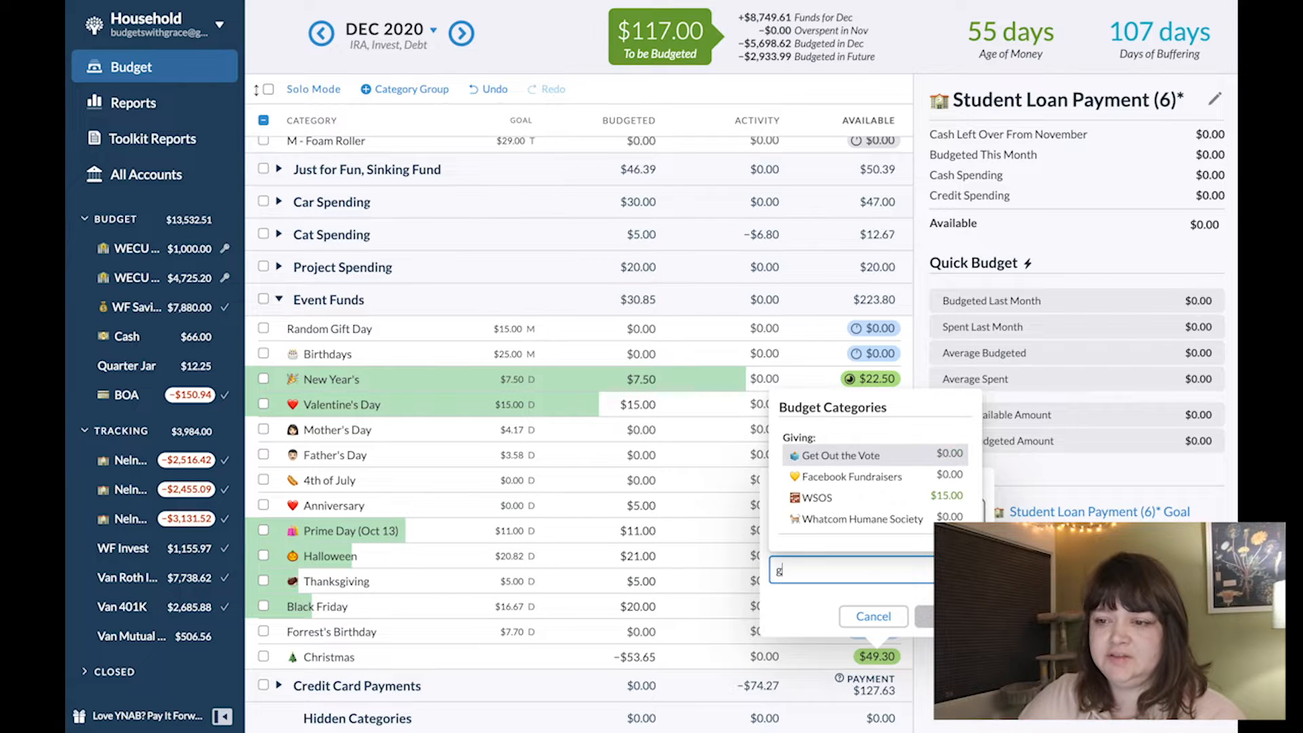
pyautogui.press('Return')
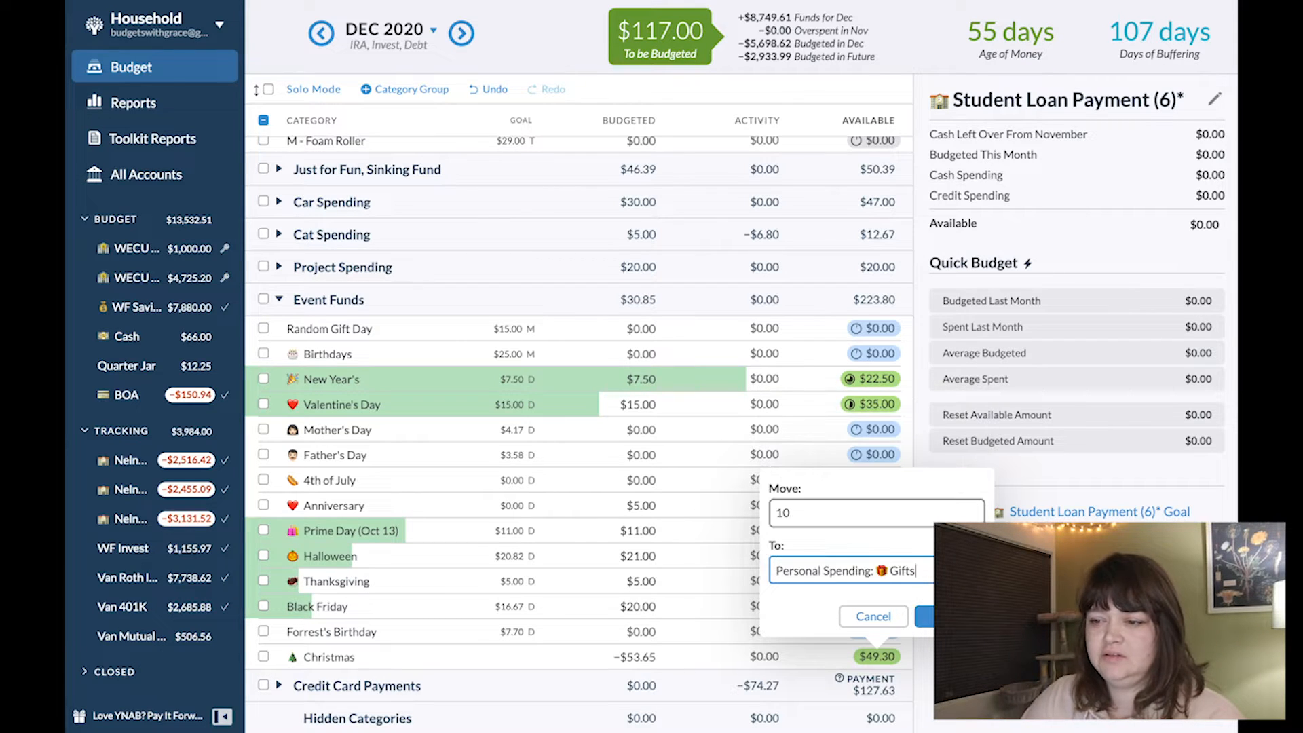
pyautogui.press('Return')
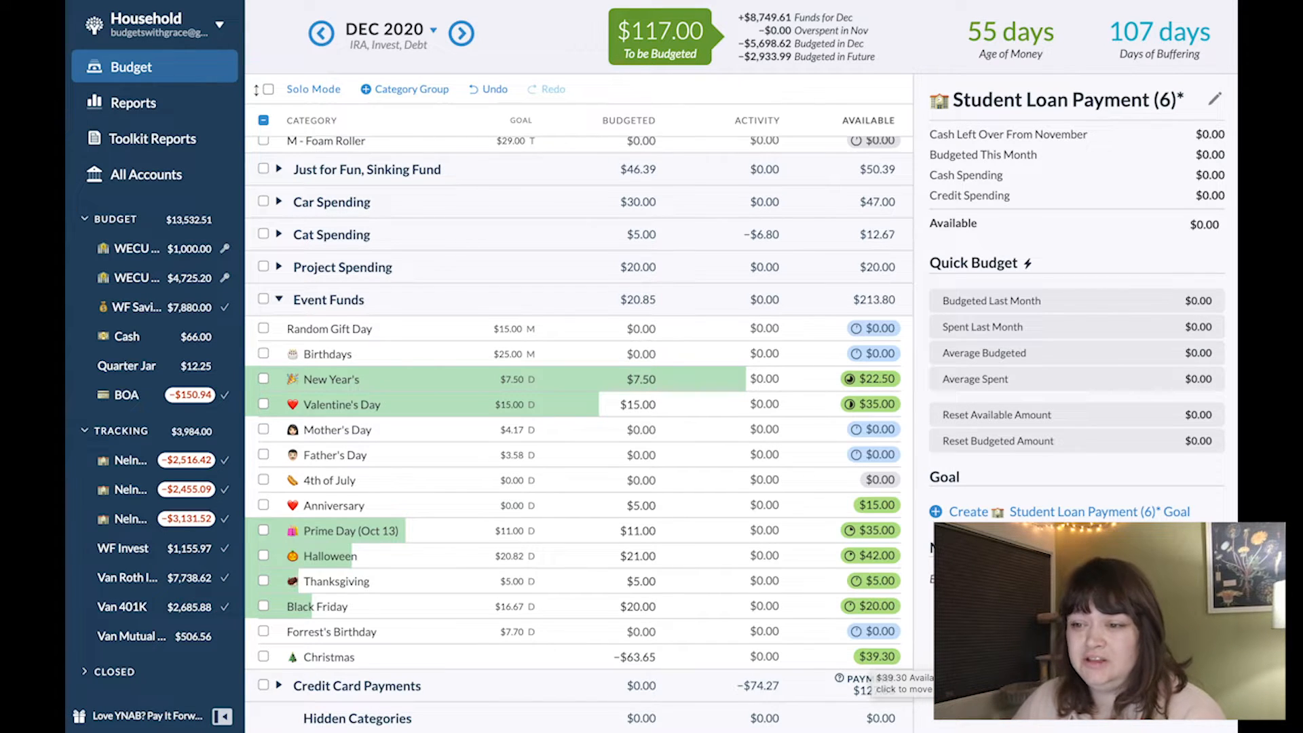
# - Move another $7 from Christmas to Gifts, and release the remaining $32.30 from Christmas to To be Budgeted
pyautogui.click(876, 655)
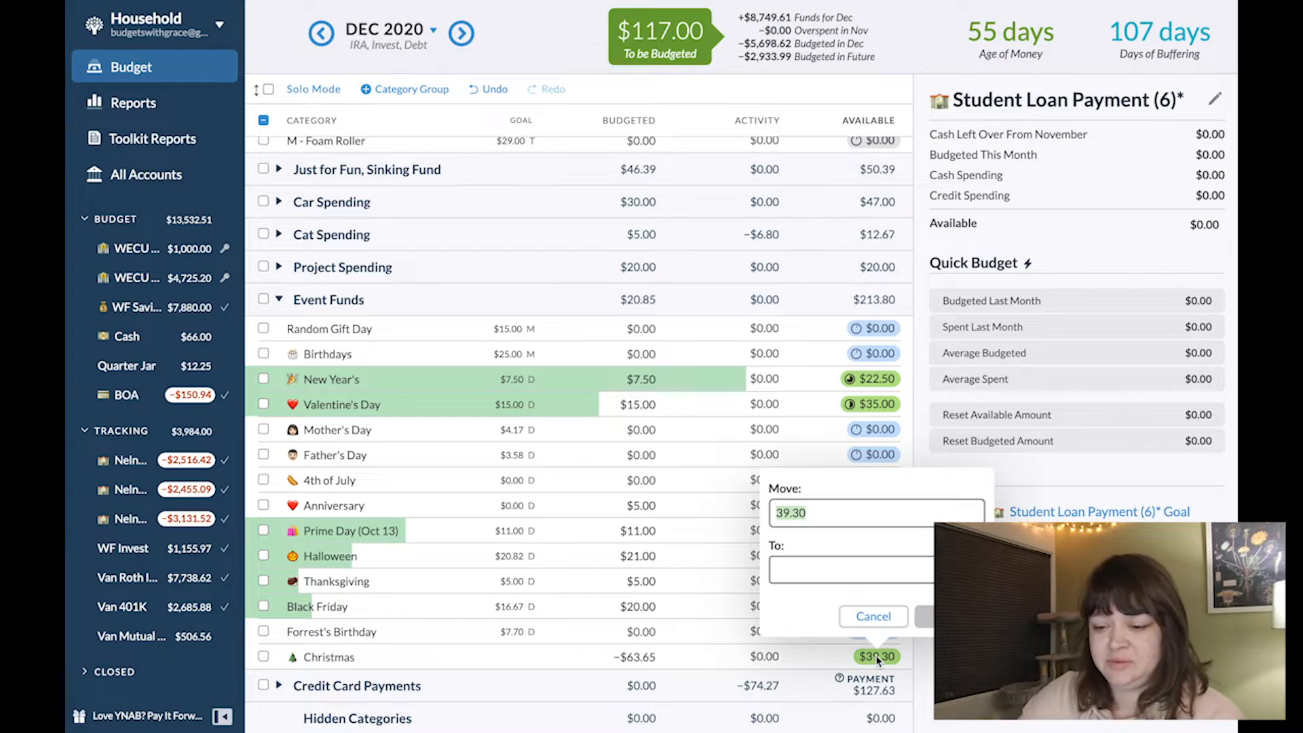
pyautogui.click(801, 563)
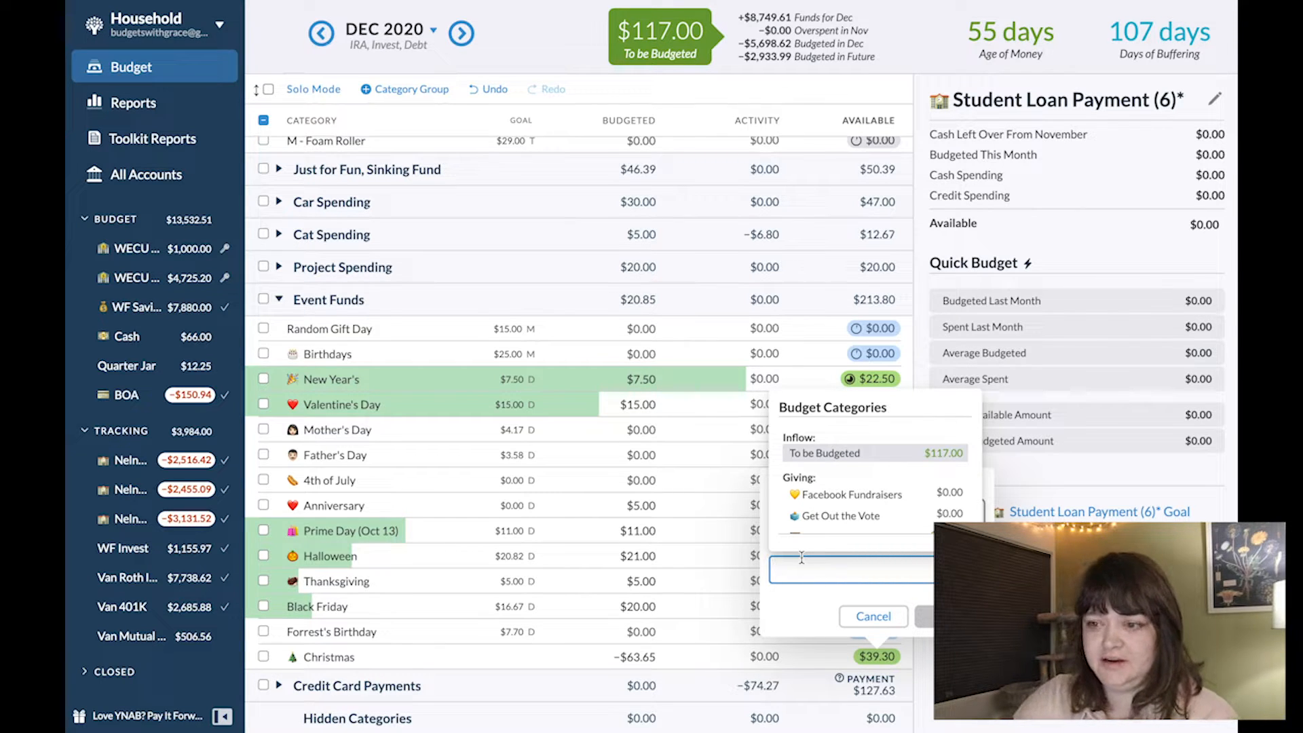
pyautogui.write('gift')
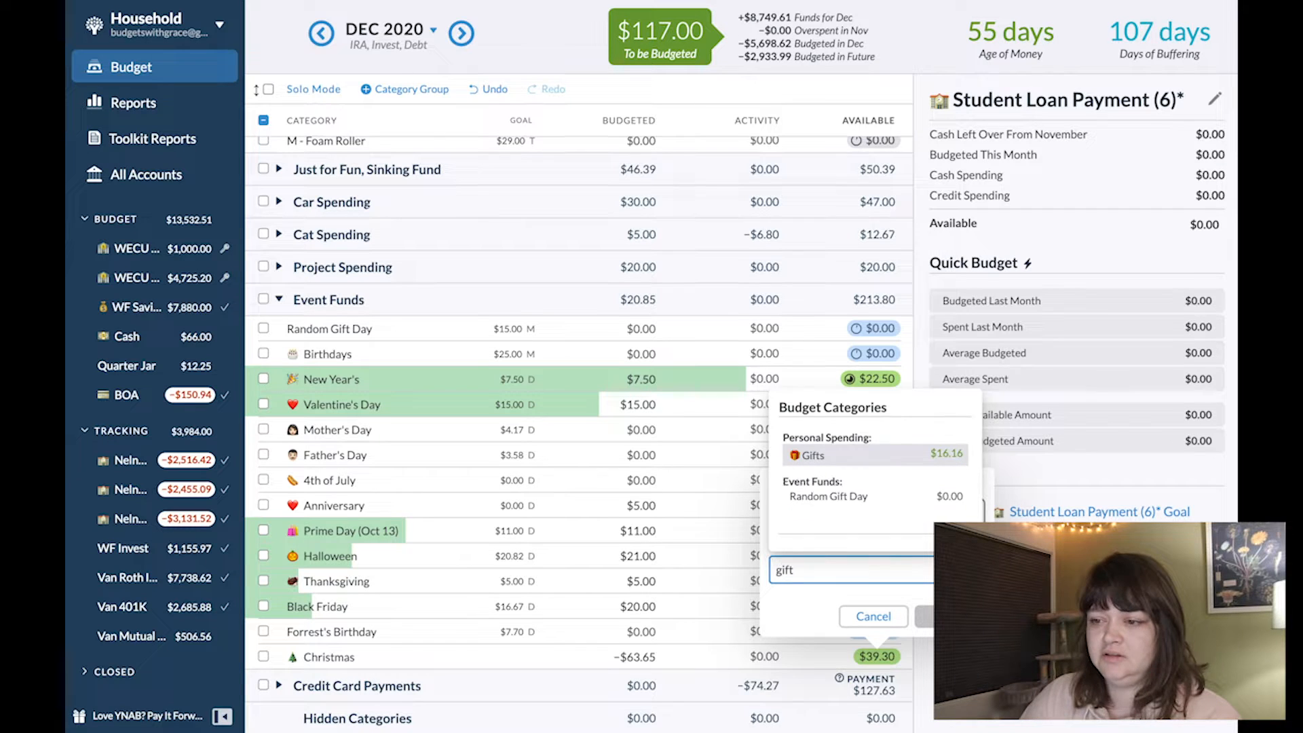
pyautogui.press('Return')
pyautogui.press('Return')
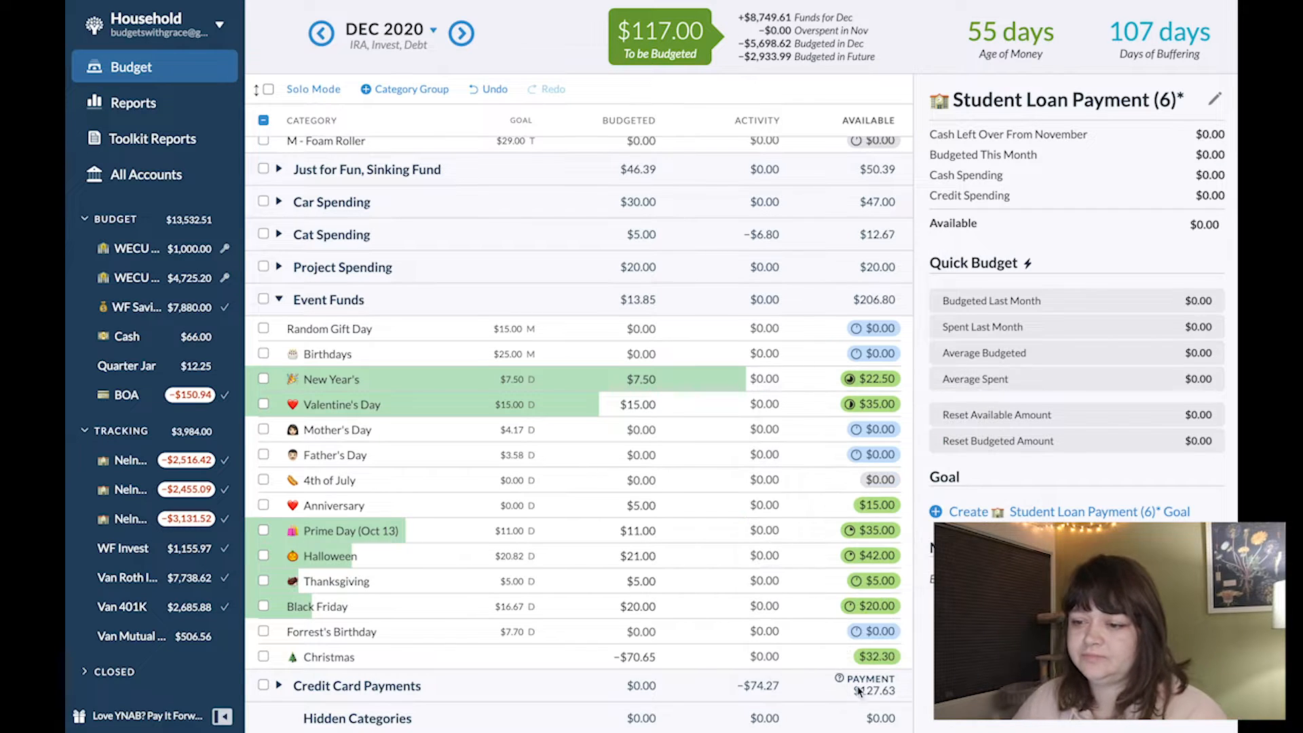
pyautogui.click(888, 662)
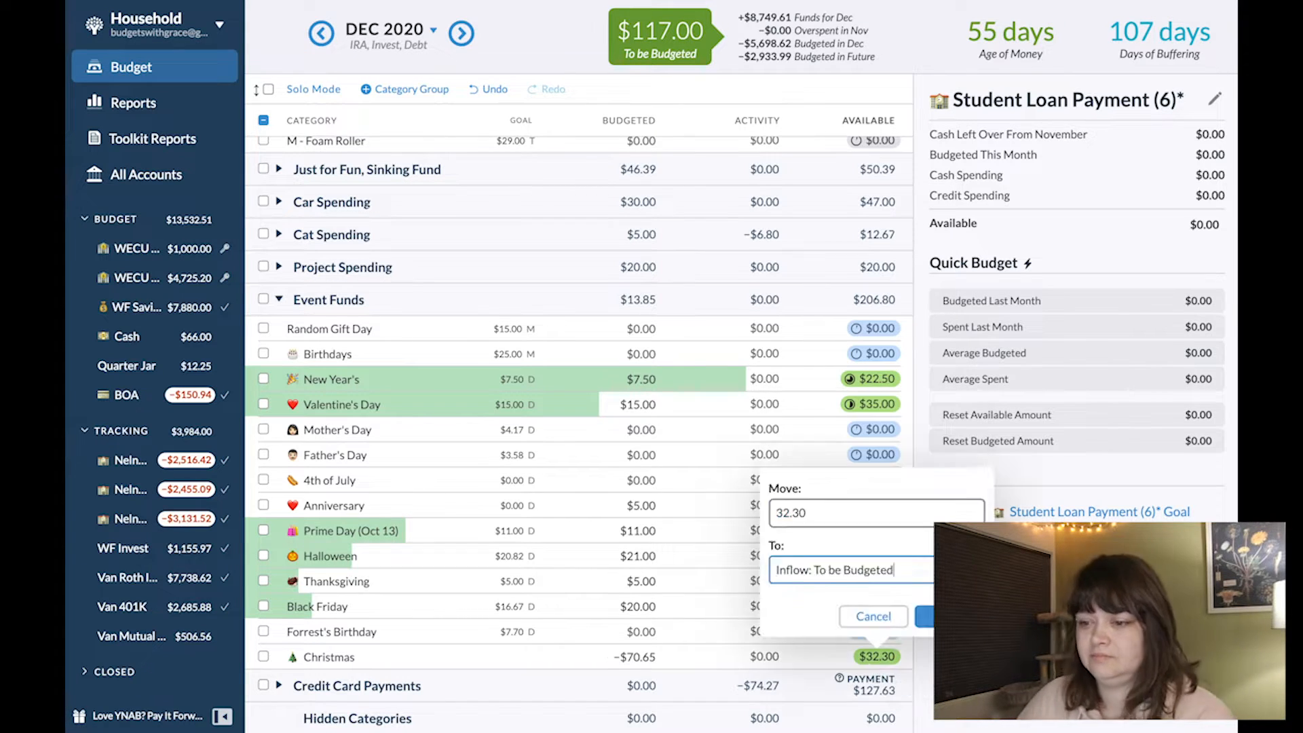
pyautogui.press('Return')
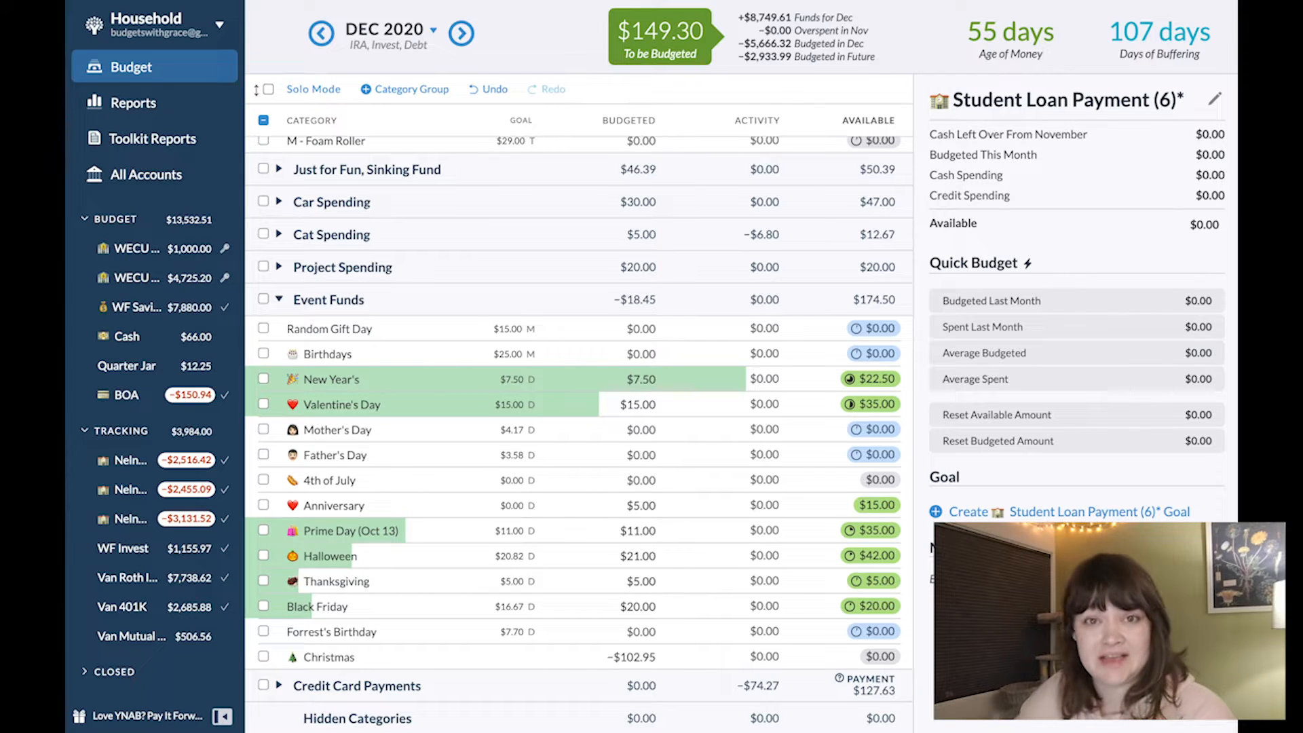
# - Add $140 to the December budgeted amount of the Mutual Fund category under #Goals, bringing it to $400
pyautogui.scroll(8, 267, 487)
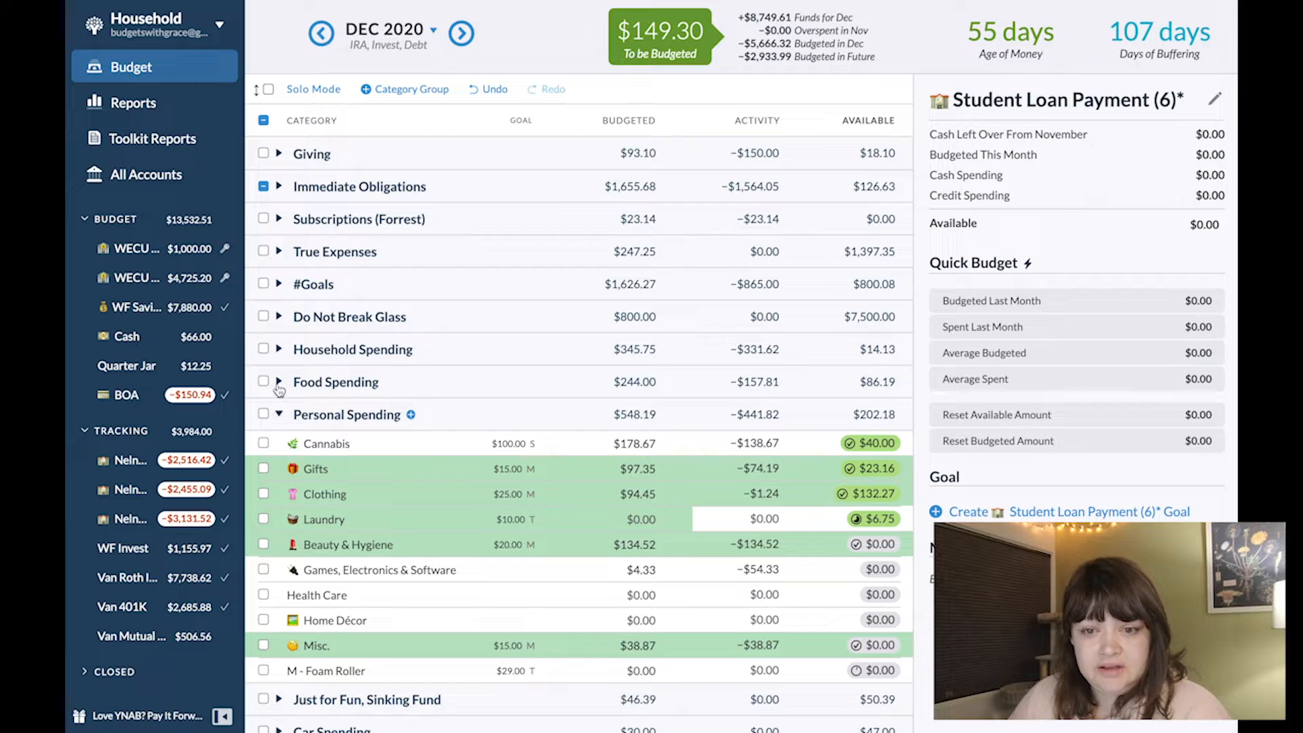
pyautogui.click(278, 284)
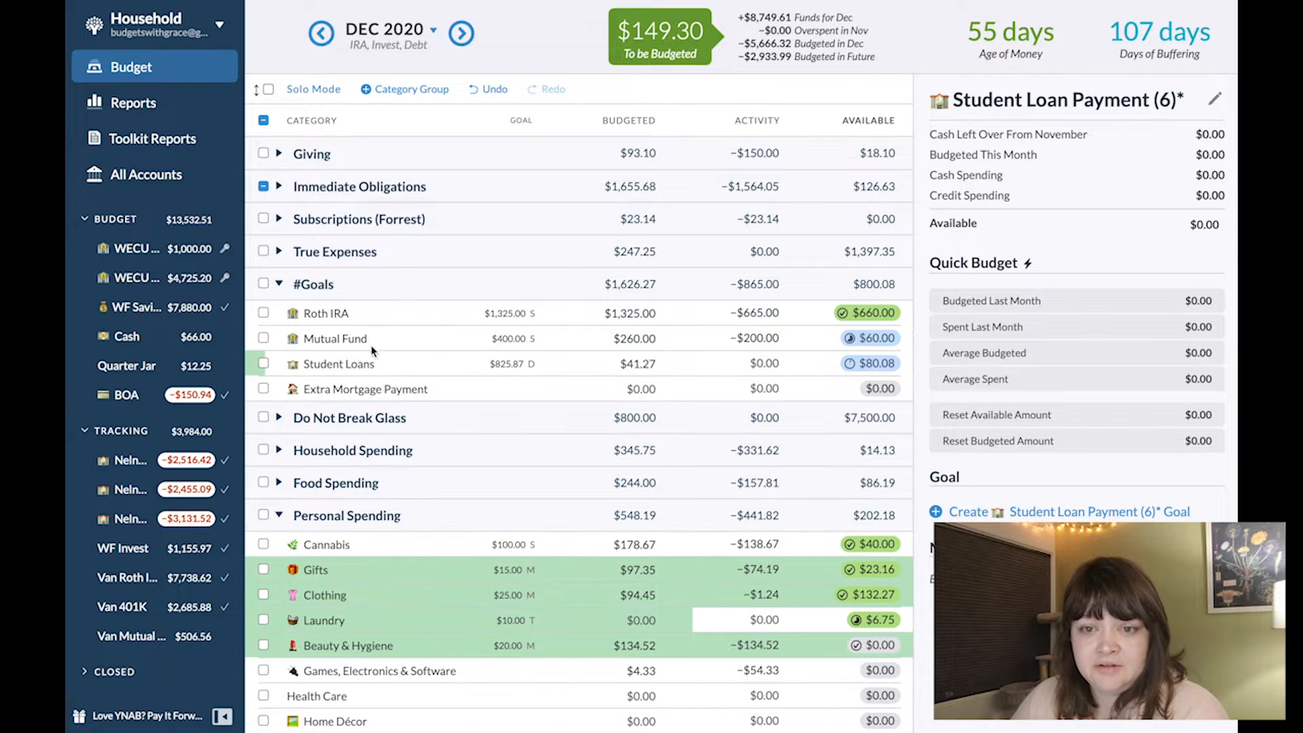
pyautogui.click(638, 338)
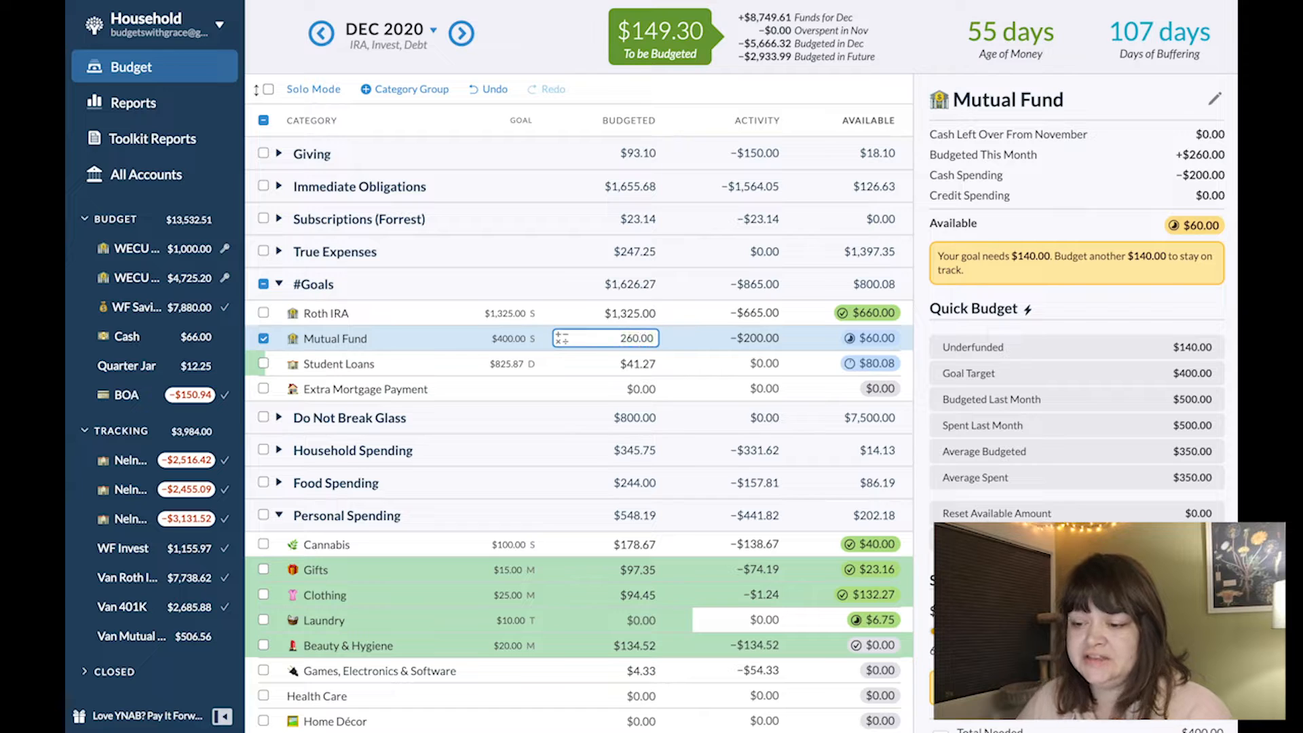
pyautogui.write('+')
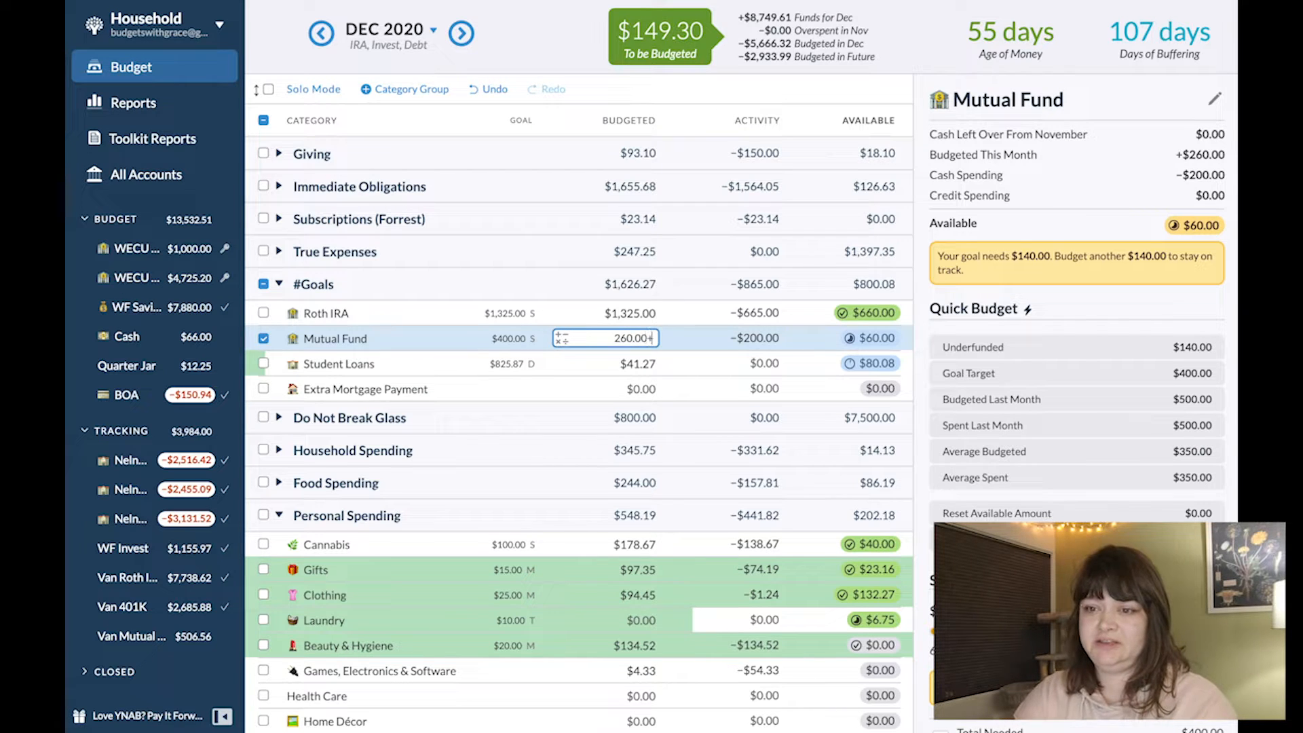
pyautogui.write('140')
pyautogui.press('Return')
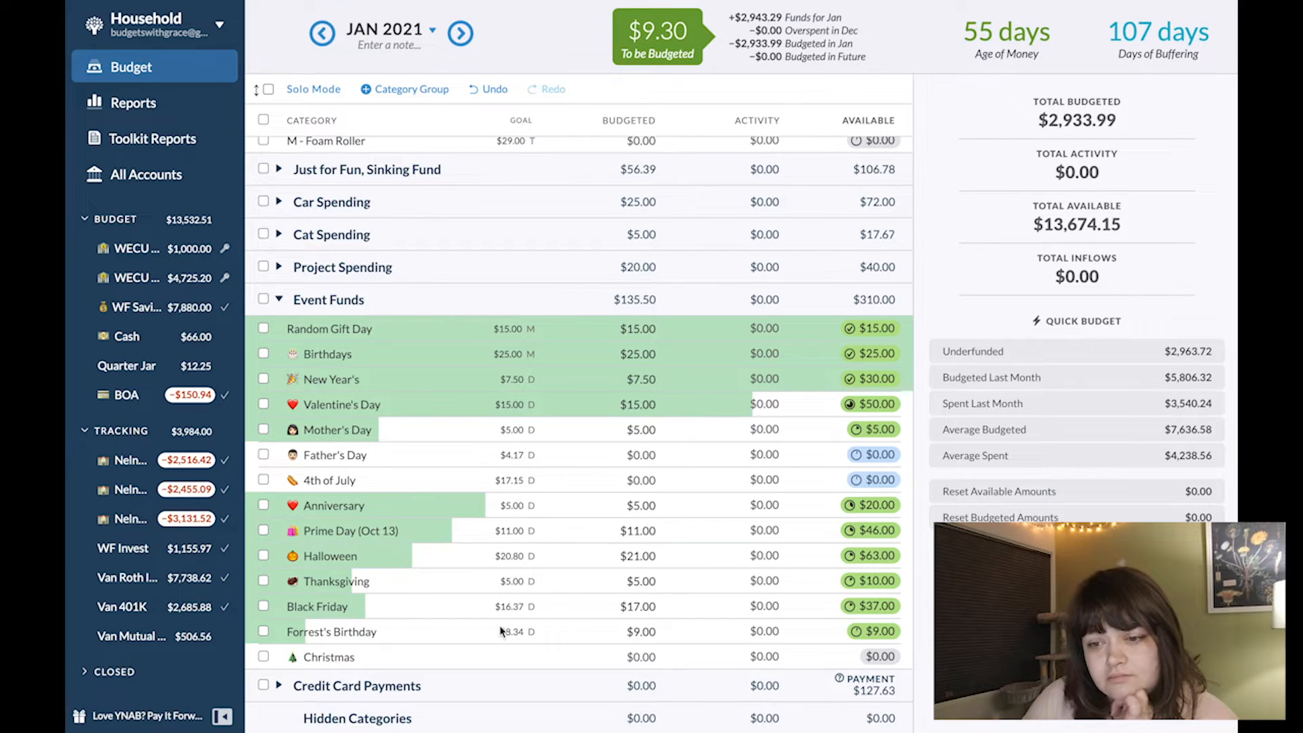
# - In January 2021, move the $9.30 from To be Budgeted to the Christmas category in Event Funds
pyautogui.click(667, 44)
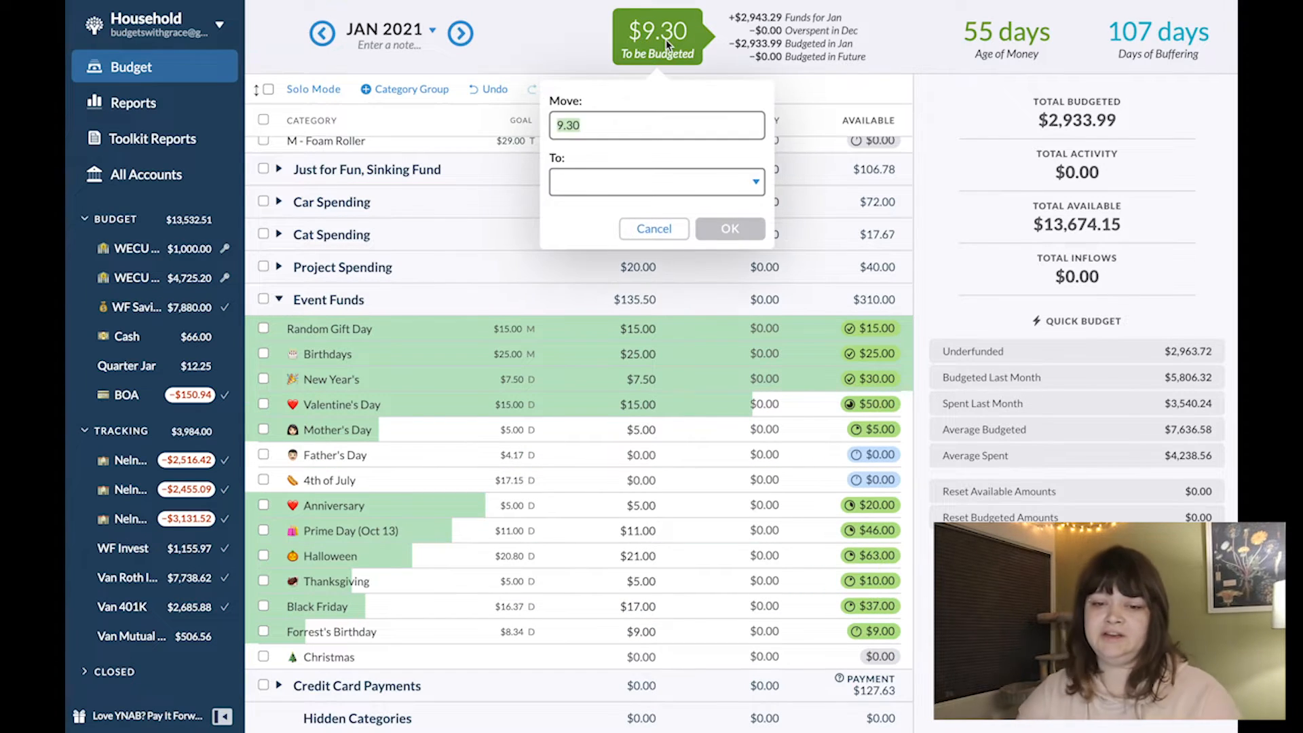
pyautogui.press('Tab')
pyautogui.write('ch')
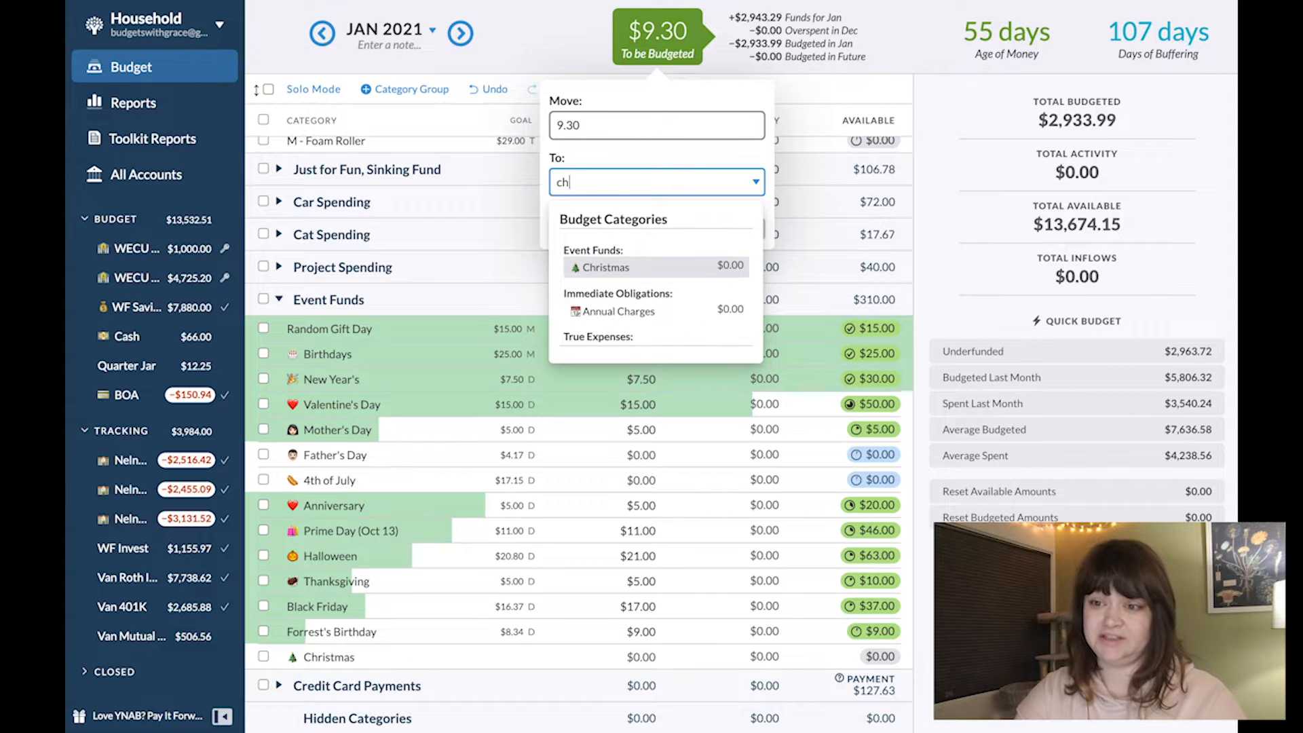
pyautogui.press('Return')
pyautogui.press('Return')
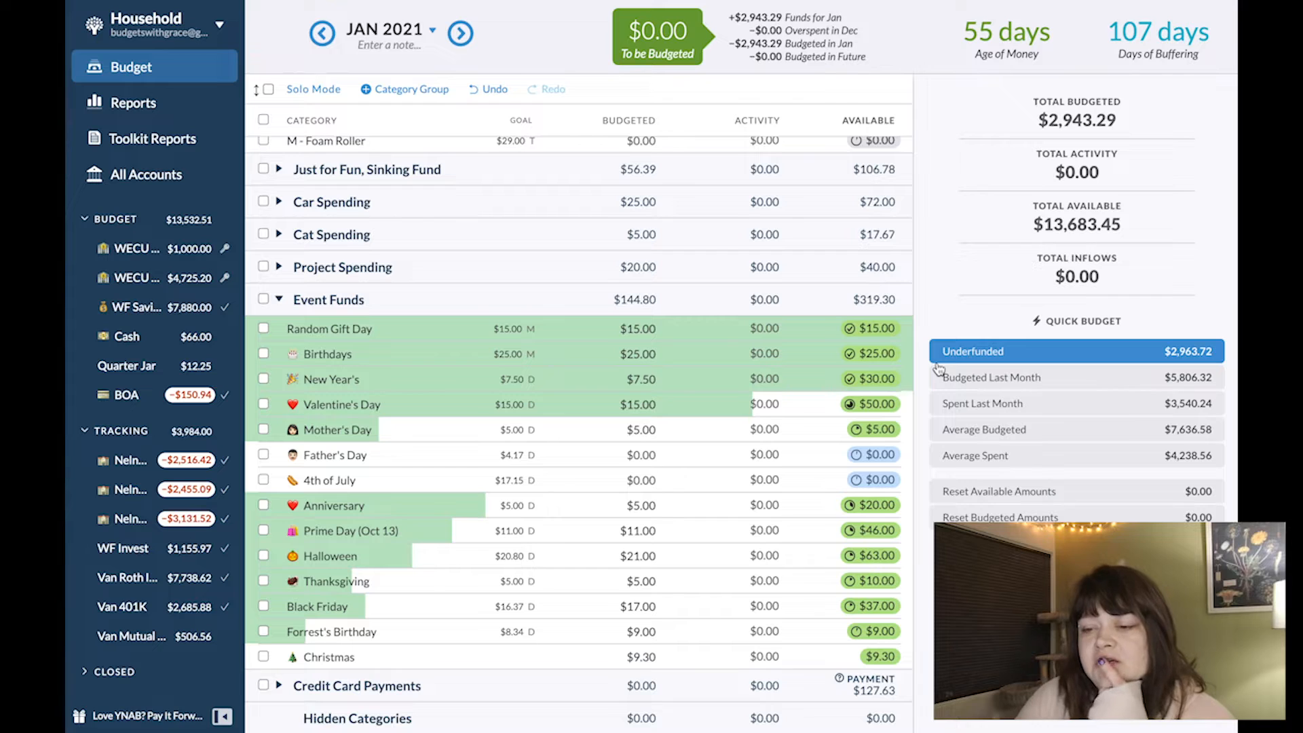
# - Create a January 2021 goal for the Christmas category: a Target Savings Balance of $240 by December 2021
pyautogui.click(512, 661)
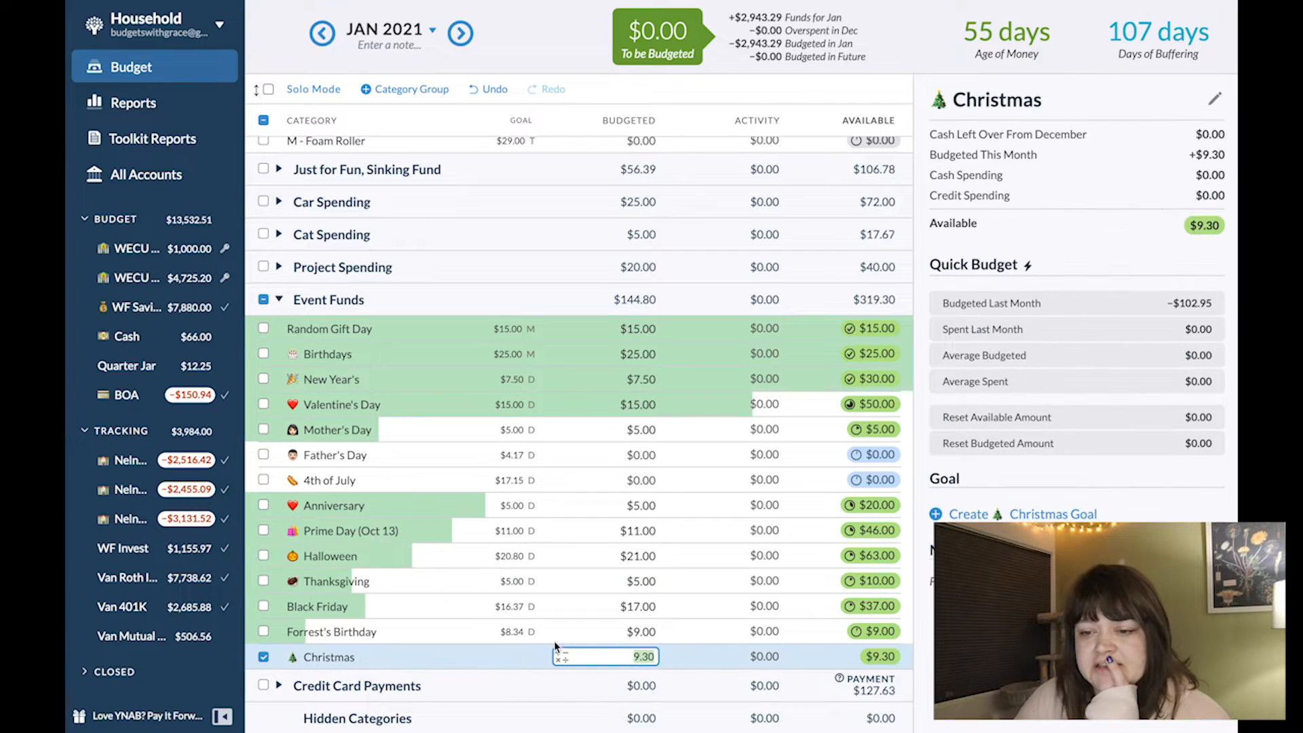
pyautogui.click(968, 514)
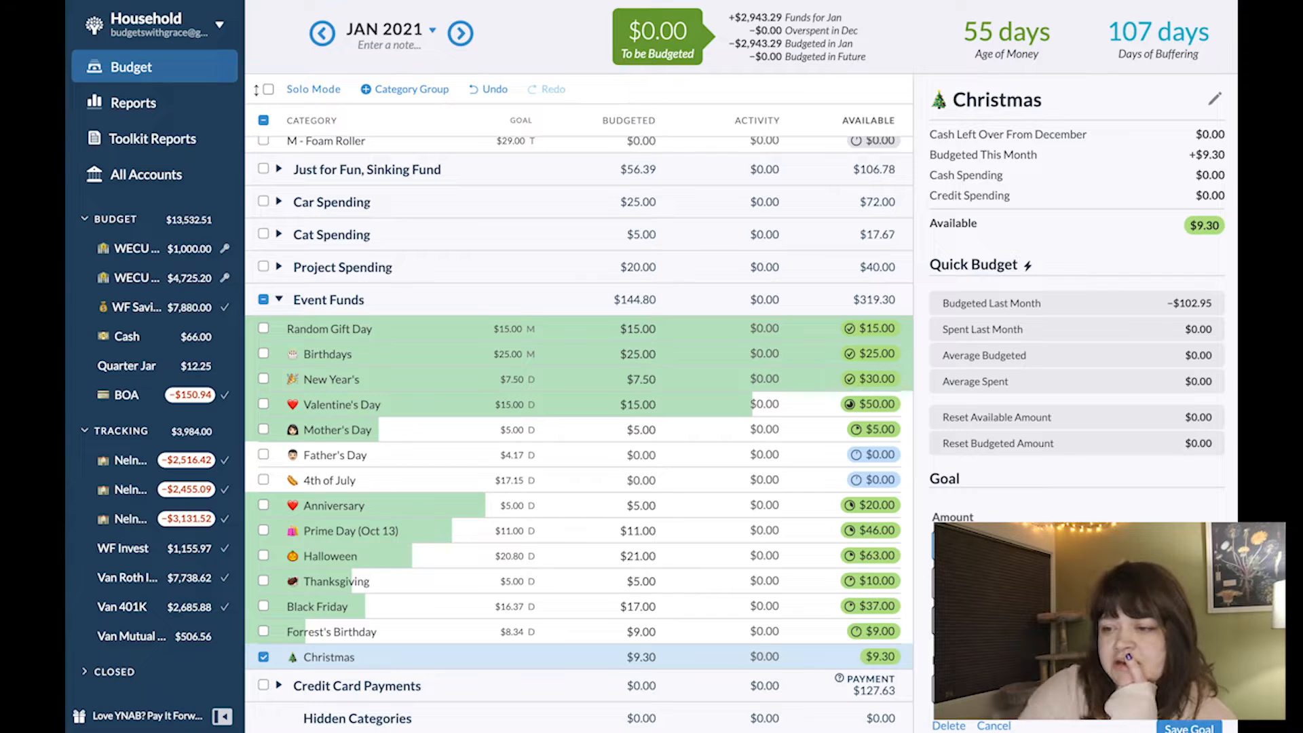
pyautogui.write('20')
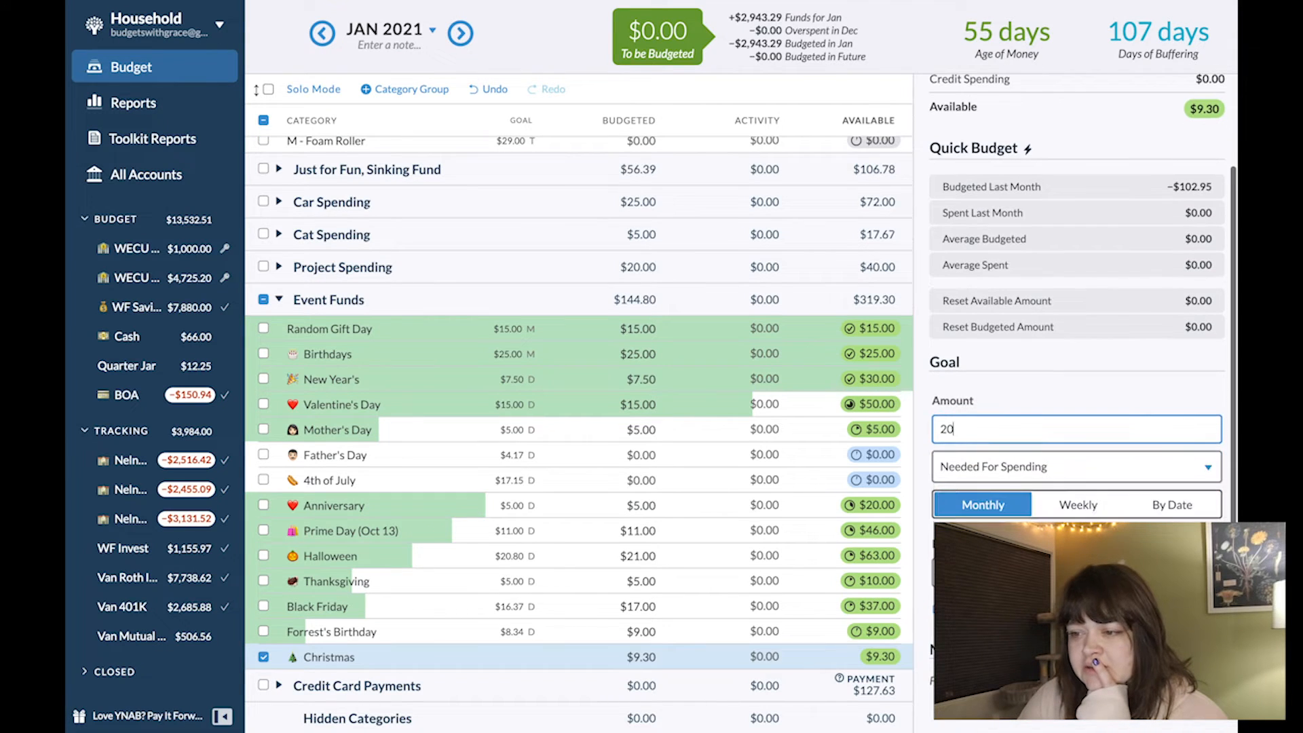
pyautogui.click(1176, 512)
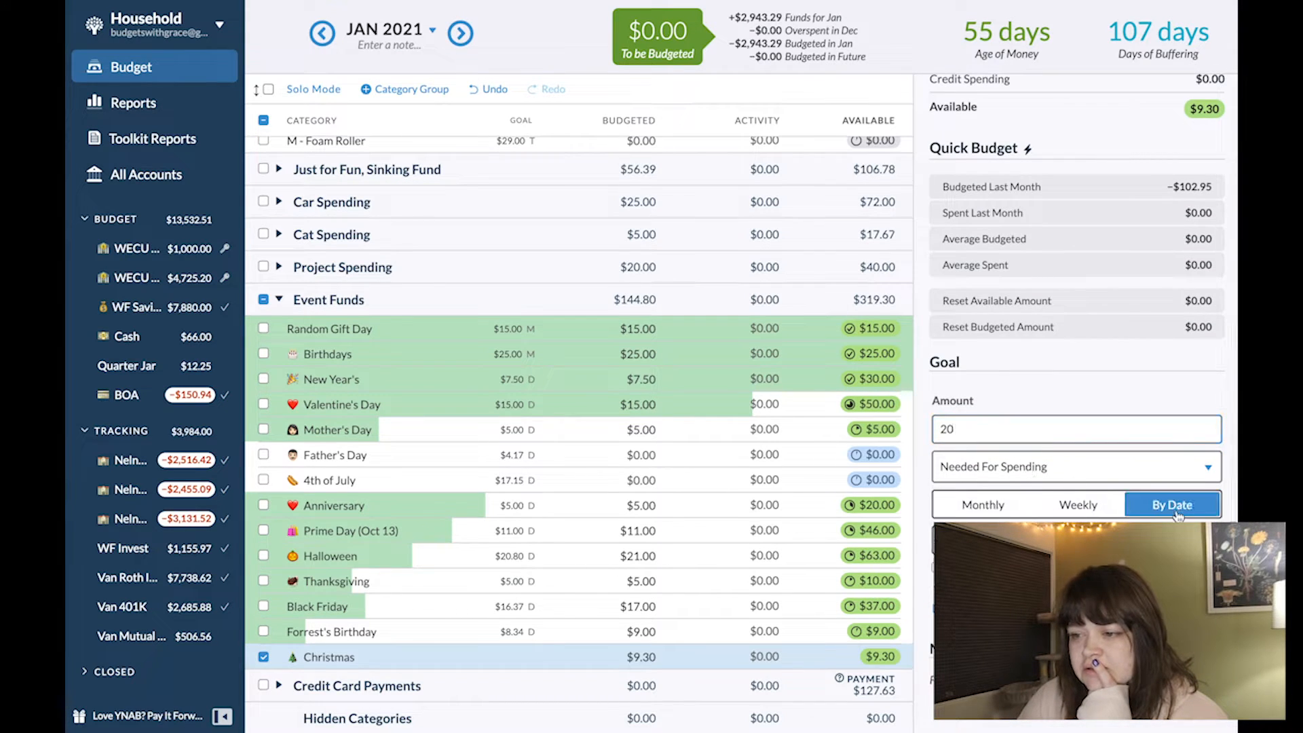
pyautogui.click(1000, 472)
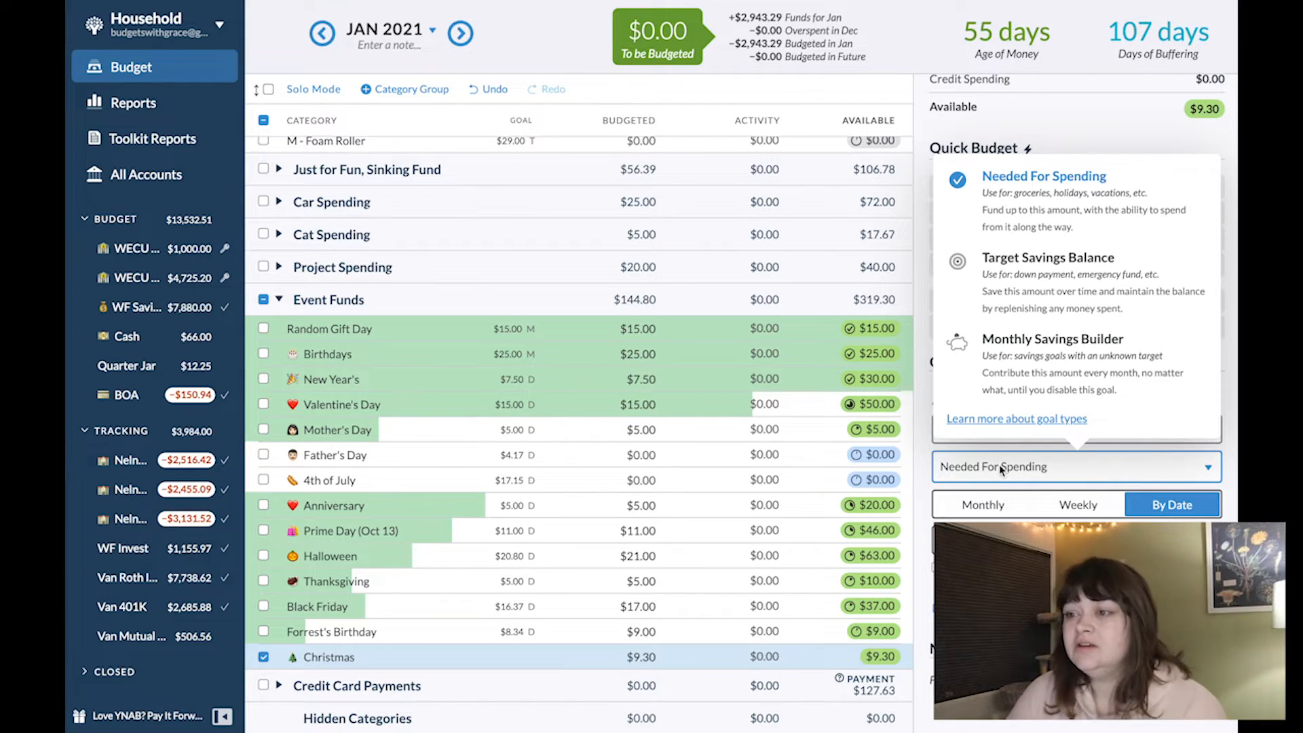
pyautogui.click(1009, 279)
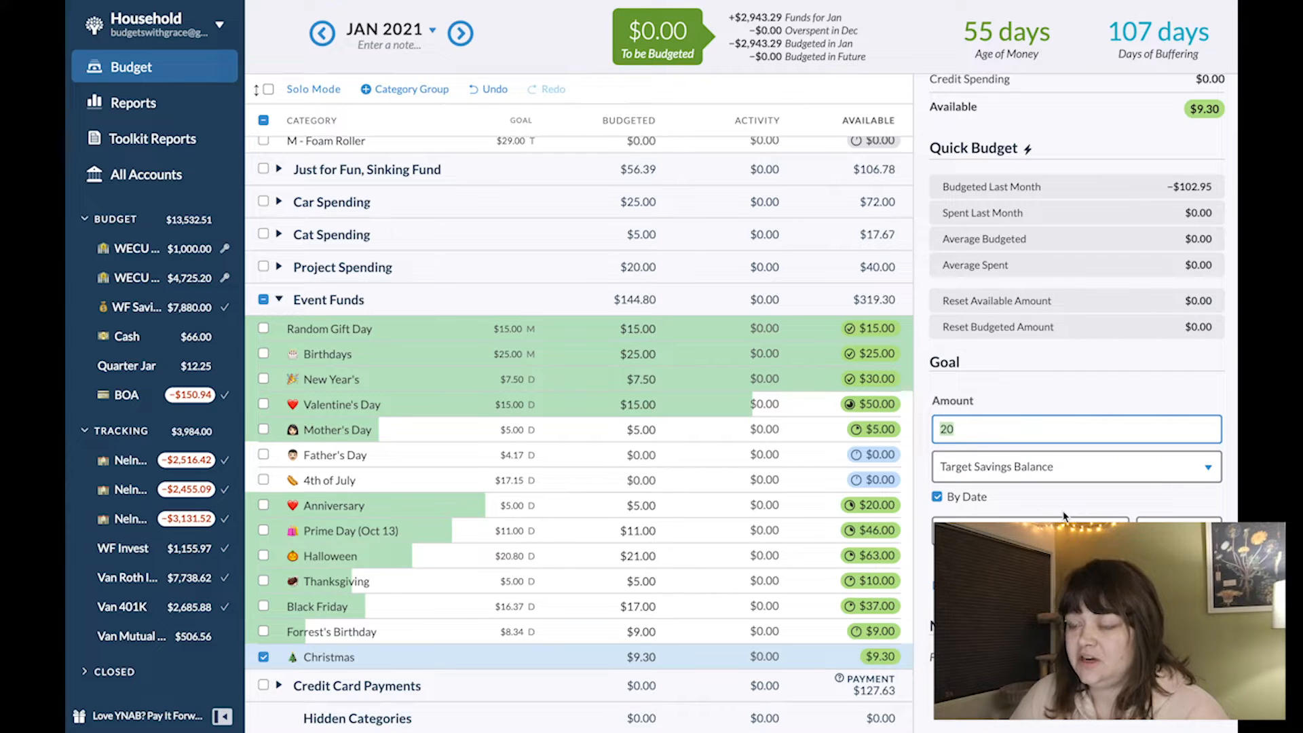
pyautogui.write('240')
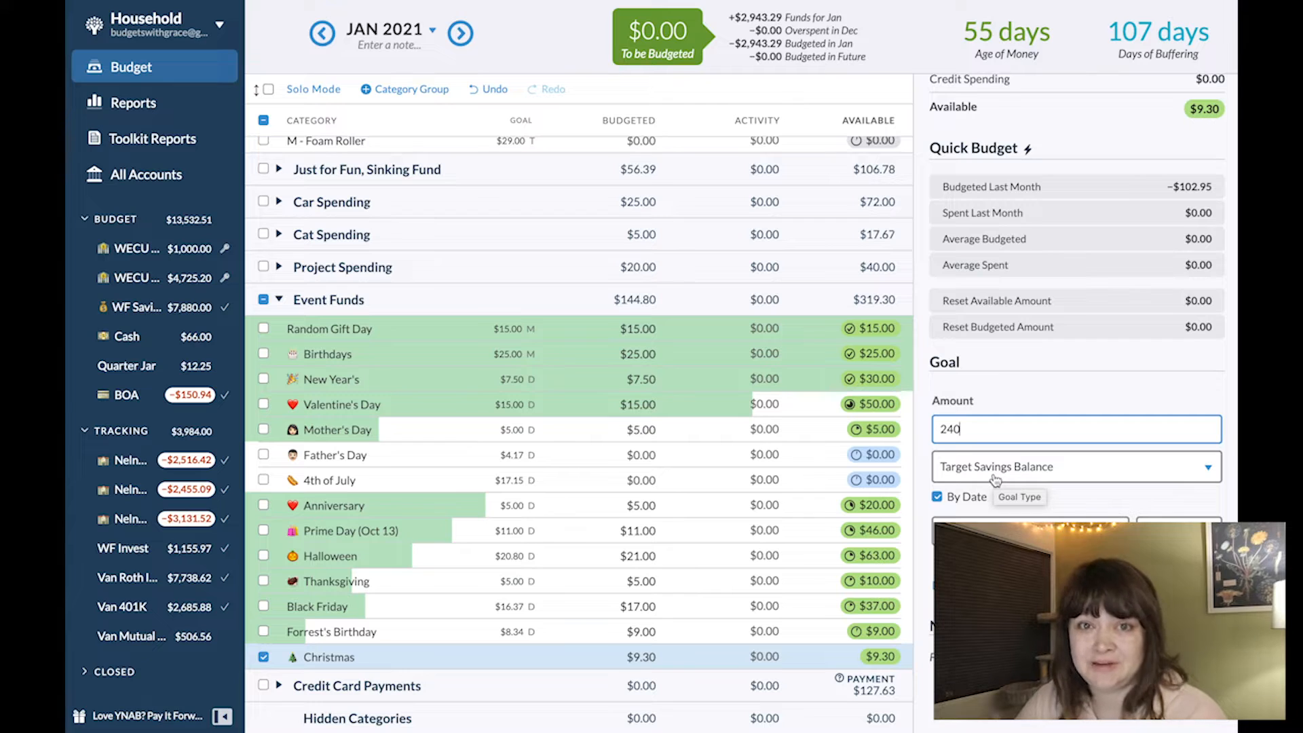
pyautogui.click(1030, 533)
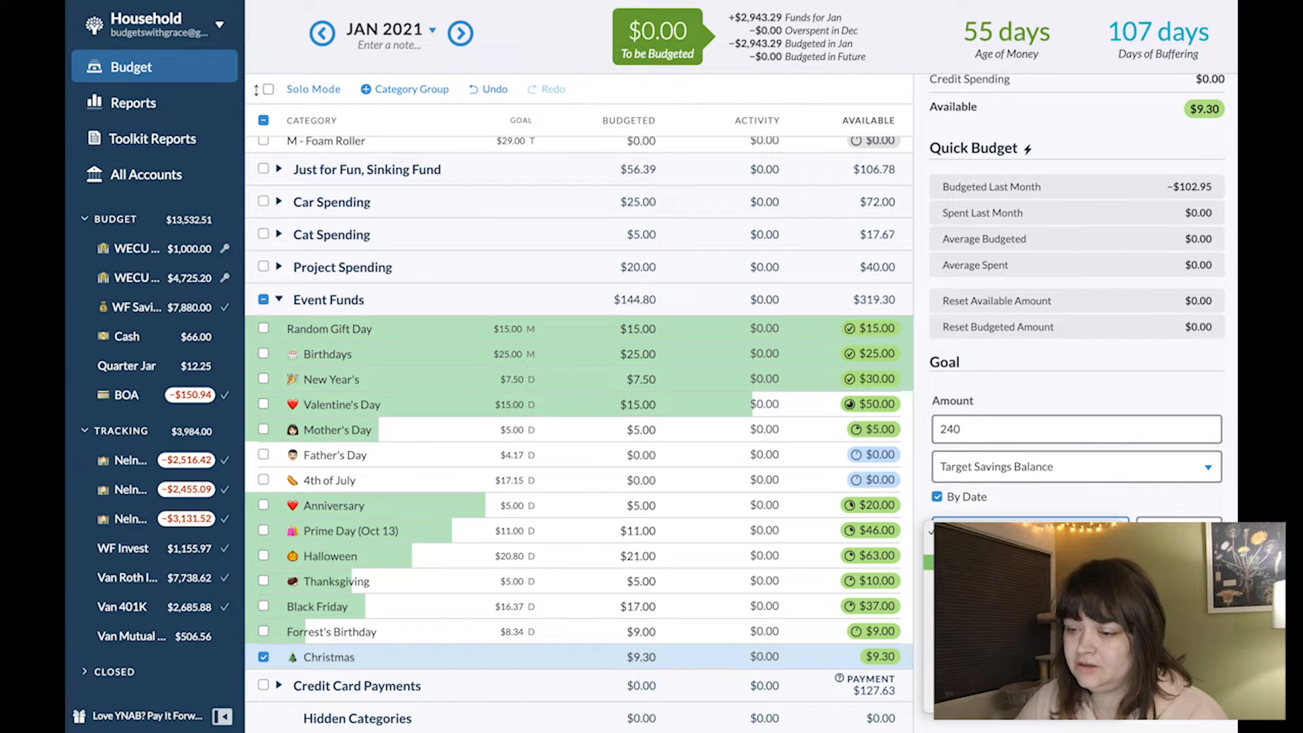
pyautogui.click(1017, 702)
pyautogui.click(1198, 571)
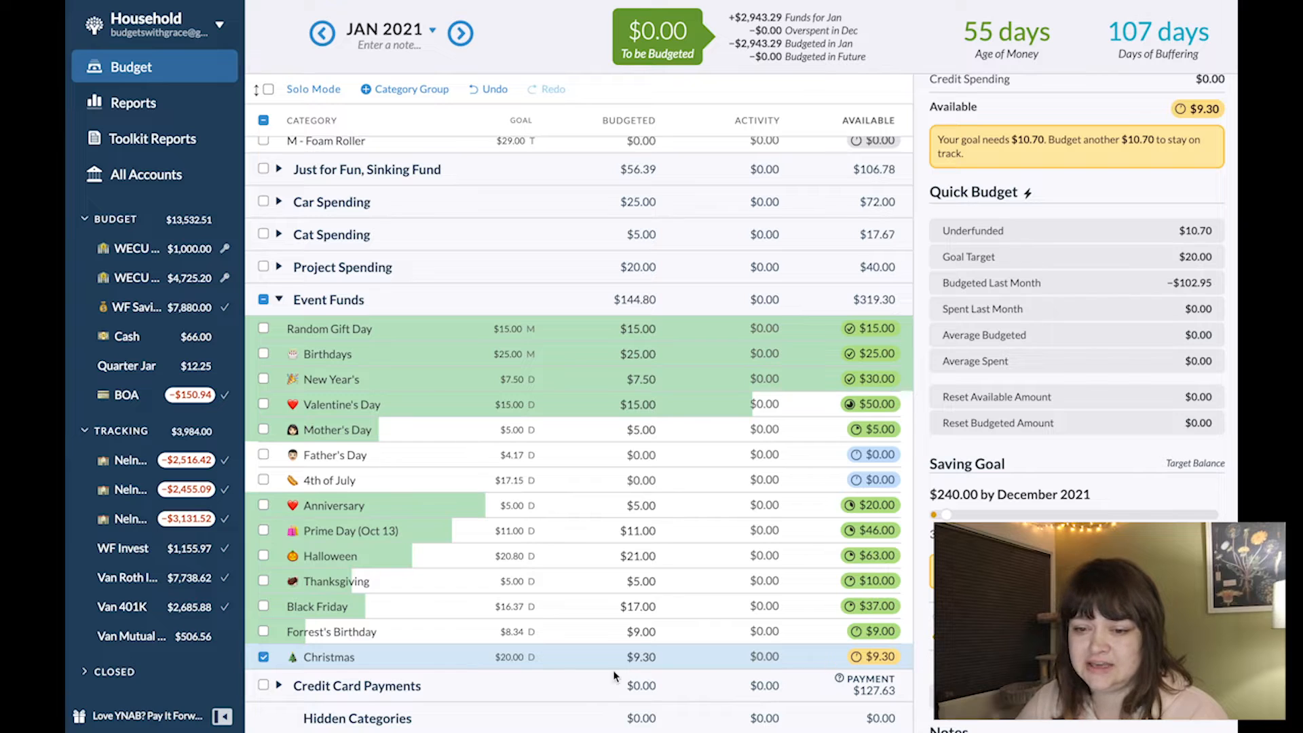
pyautogui.click(263, 657)
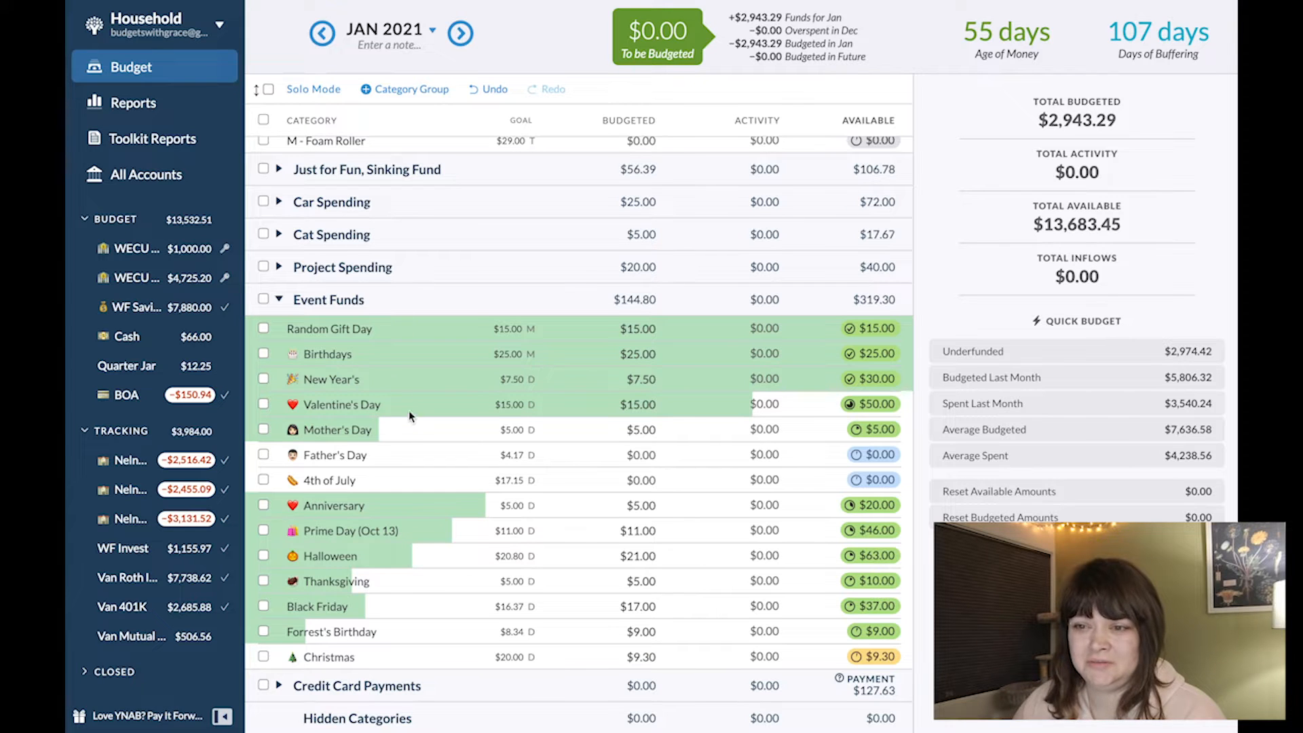
# - Return to the December 2020 budget and expand all category groups
pyautogui.click(321, 32)
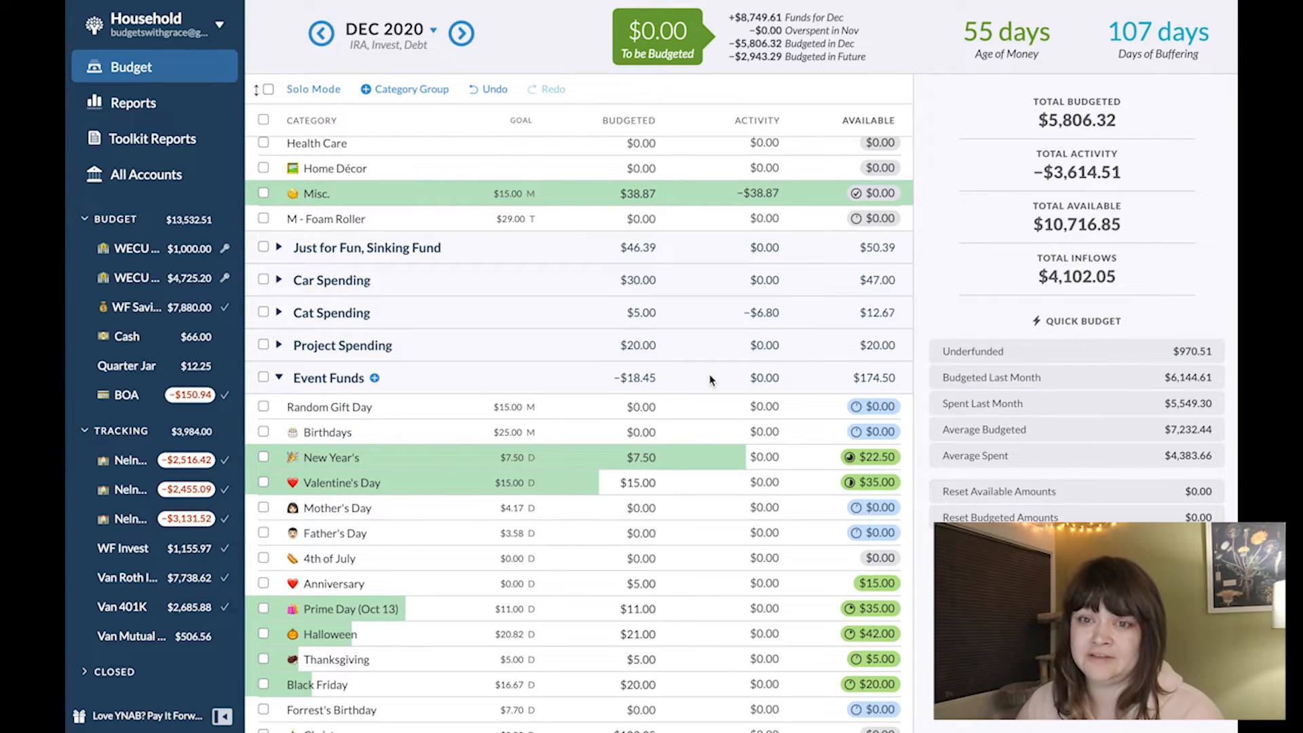
pyautogui.scroll(8, 712, 380)
pyautogui.click(279, 154)
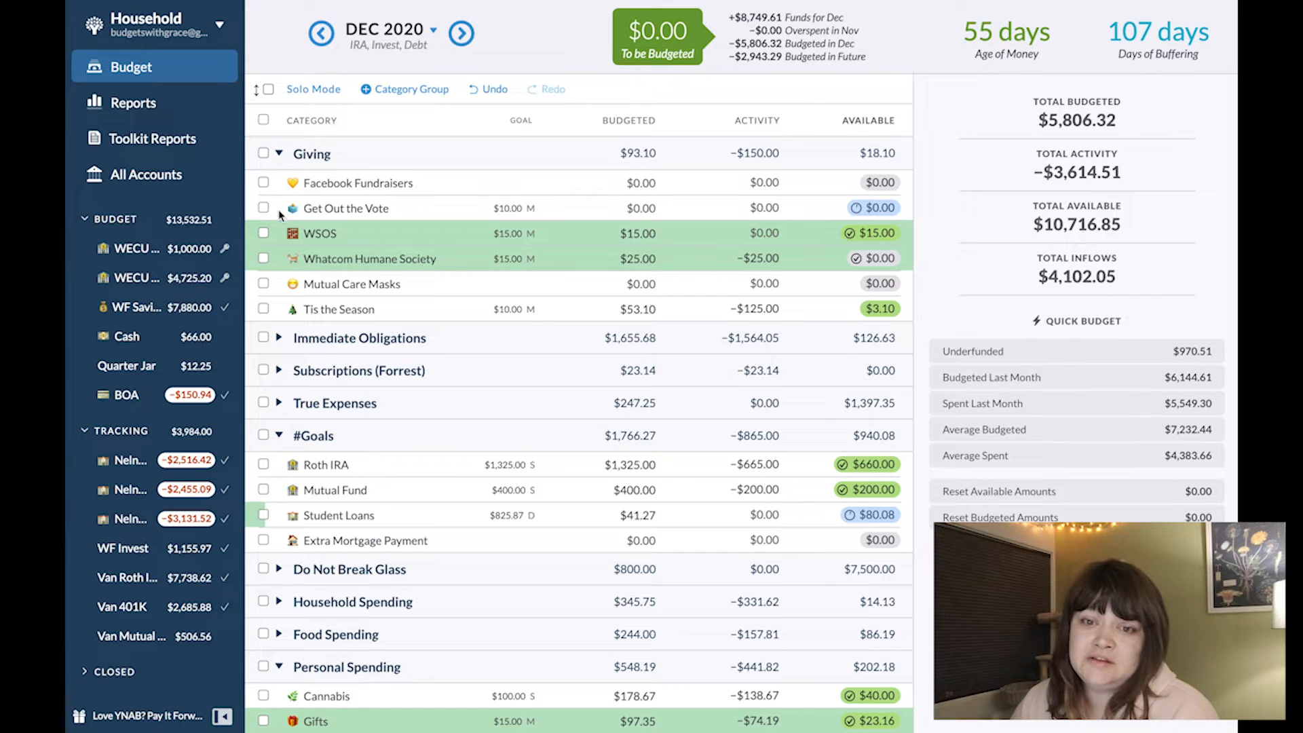
pyautogui.click(257, 90)
pyautogui.click(257, 91)
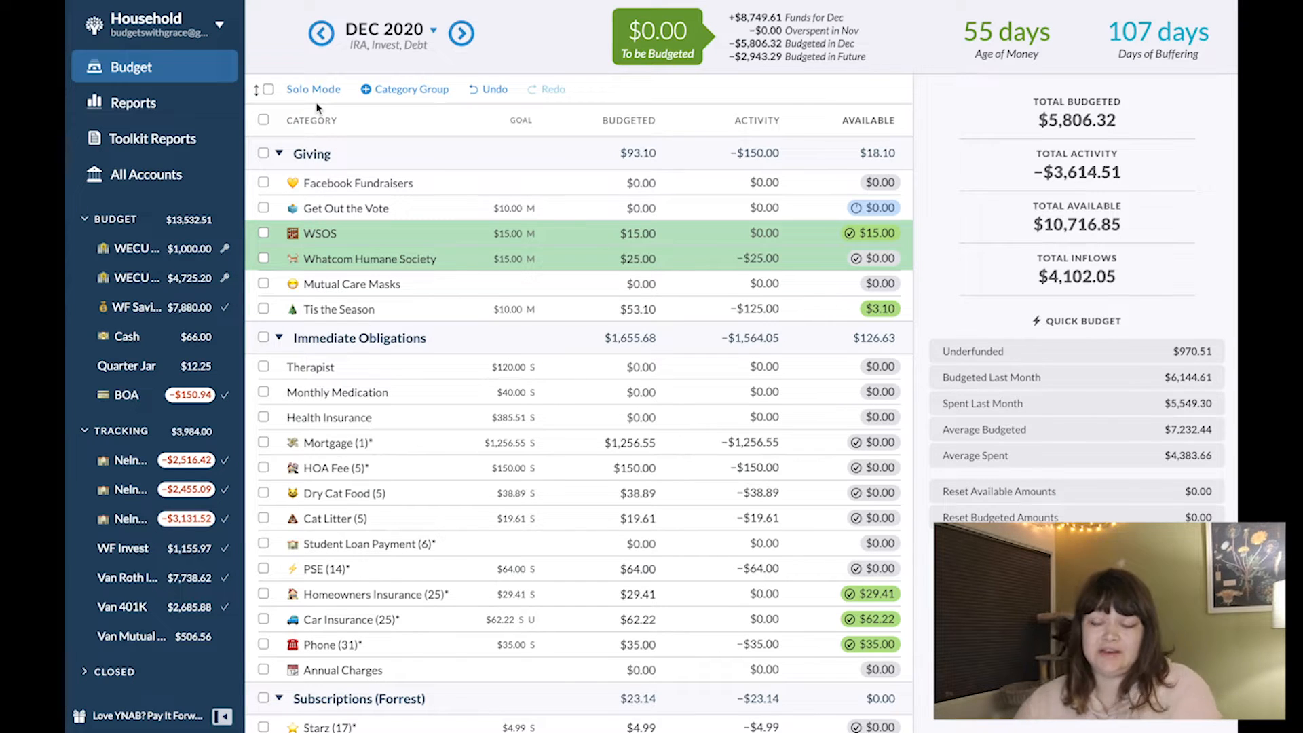
# - Select all budget categories, leaving out the Immediate Obligations group and the Tis the Season category
pyautogui.click(263, 120)
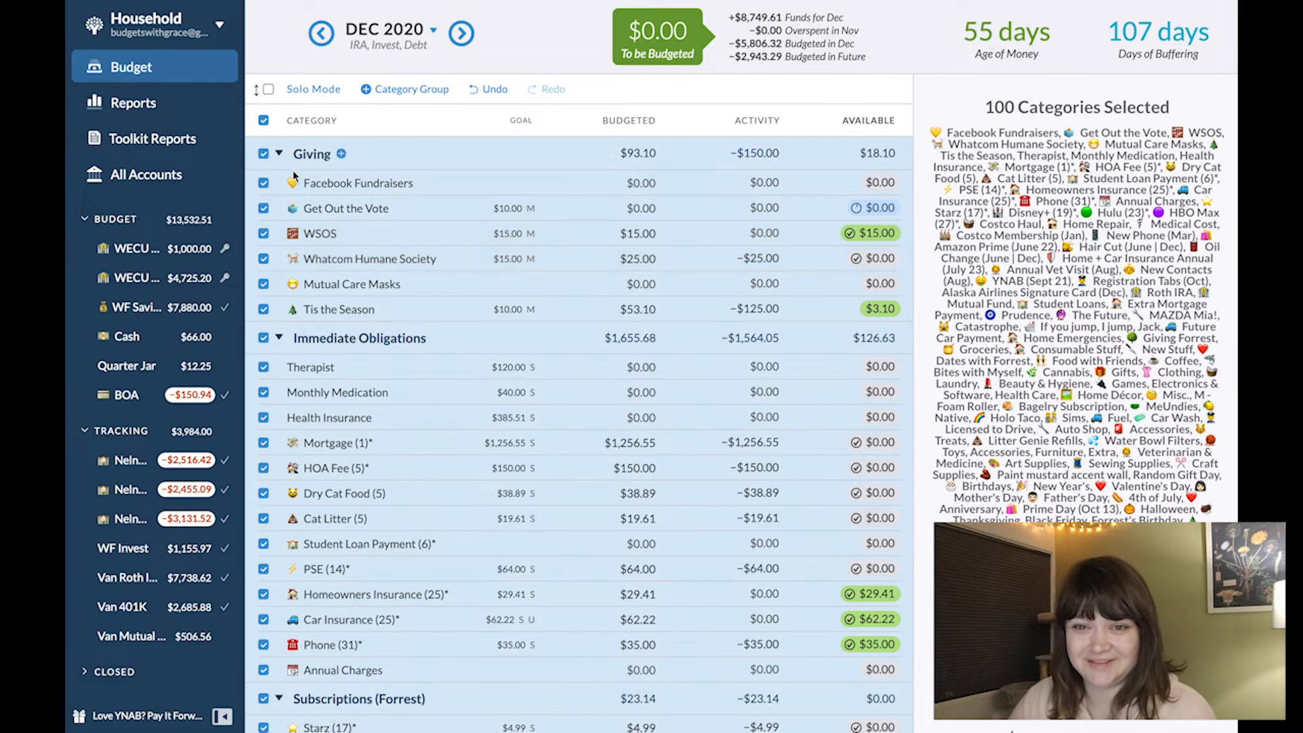
pyautogui.click(263, 337)
pyautogui.click(264, 310)
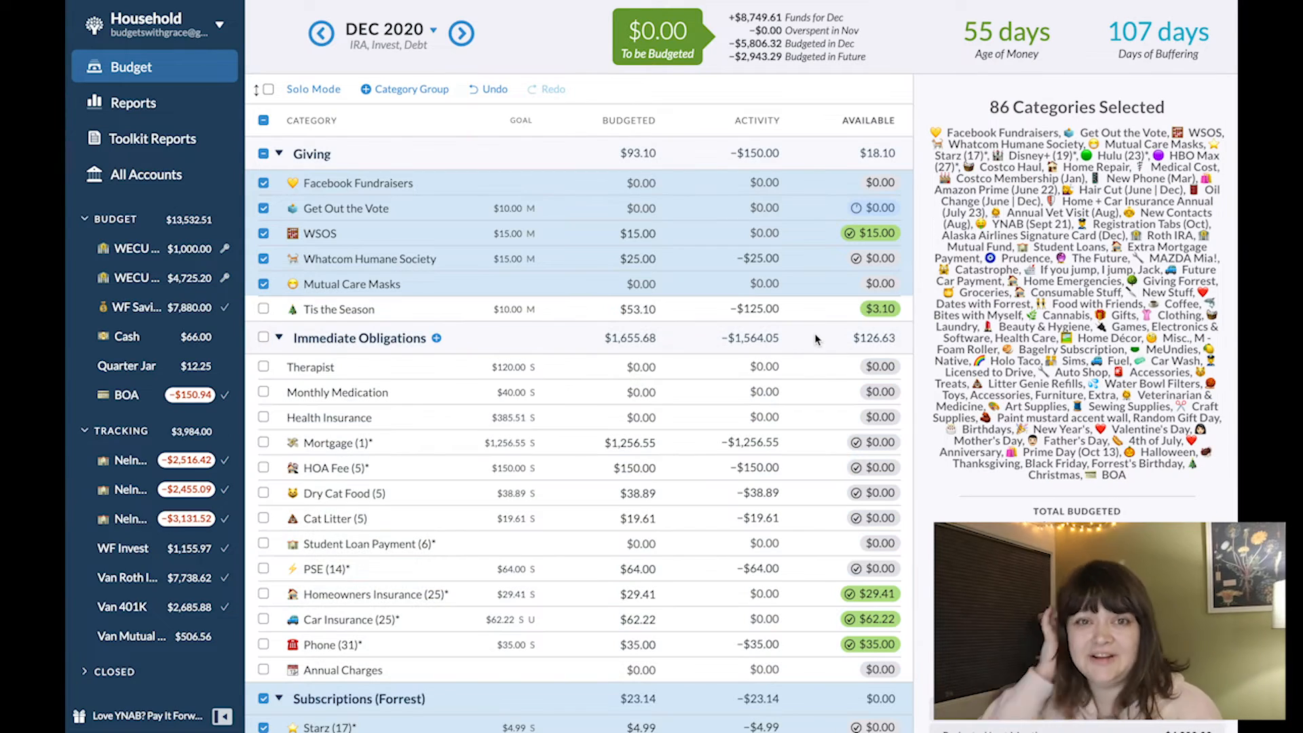
# - Exclude the Subscriptions group, Costco Haul, Home Repair, Medical Cost, Roth IRA, Mutual Fund and Extra Mortgage Payment from the category selection
pyautogui.scroll(-5, 817, 340)
pyautogui.click(263, 387)
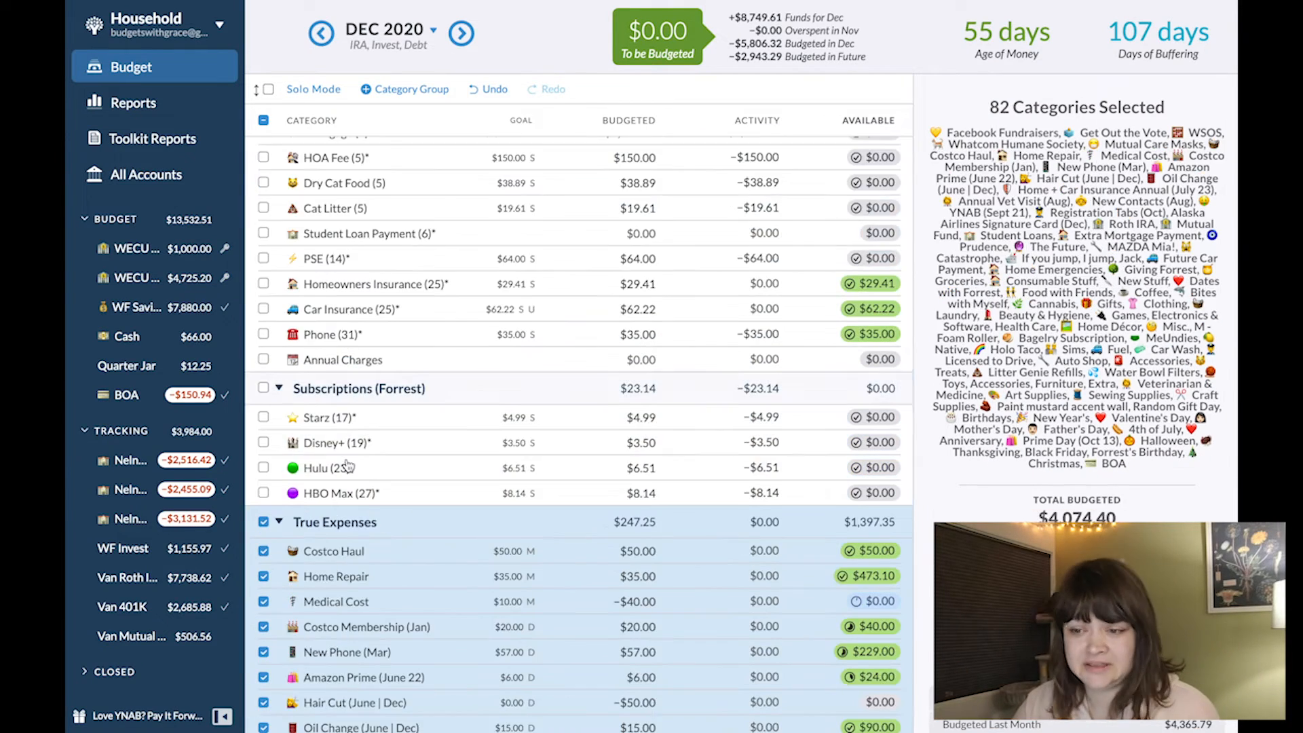
pyautogui.scroll(-3, 347, 466)
pyautogui.click(263, 346)
pyautogui.click(264, 371)
pyautogui.click(263, 396)
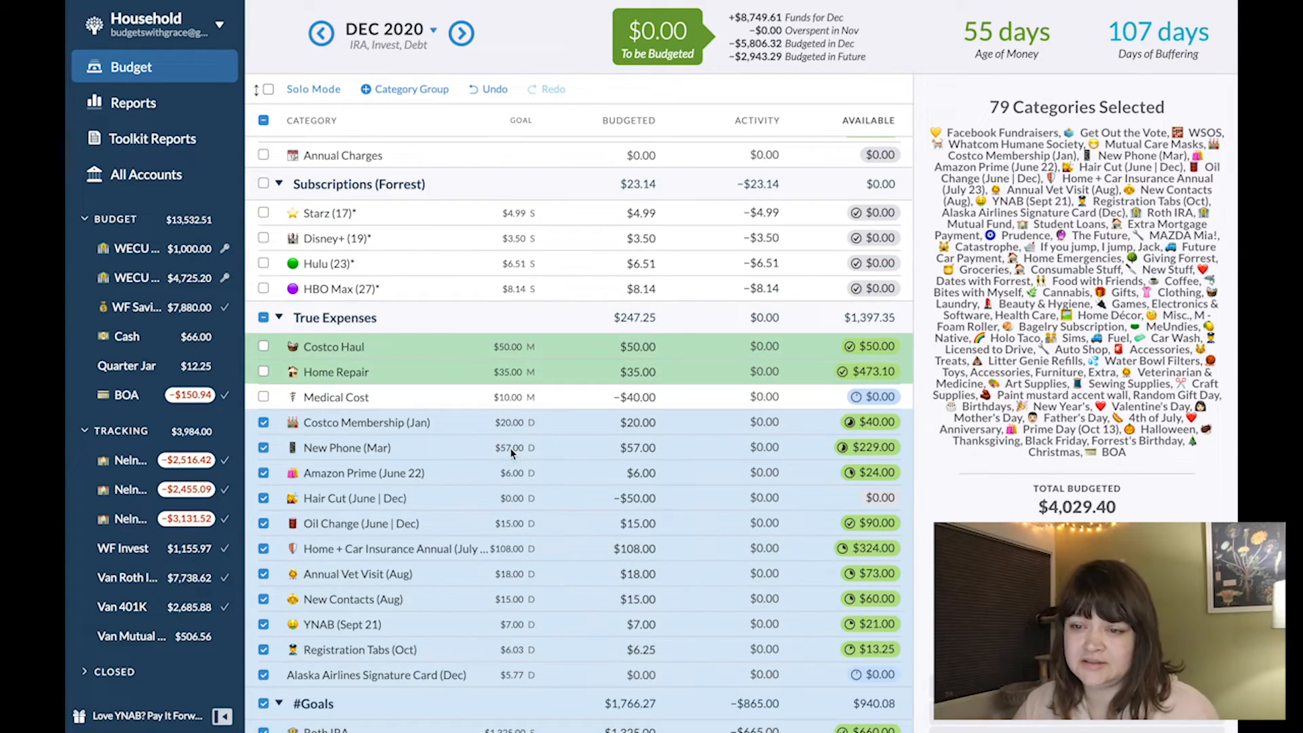
pyautogui.scroll(-5, 266, 399)
pyautogui.click(264, 376)
pyautogui.click(264, 456)
# - Deselect and collapse the Household, Food, Personal, Car, Cat and Project Spending groups and the Just for Fun, Sinking Fund group
pyautogui.scroll(-6, 272, 357)
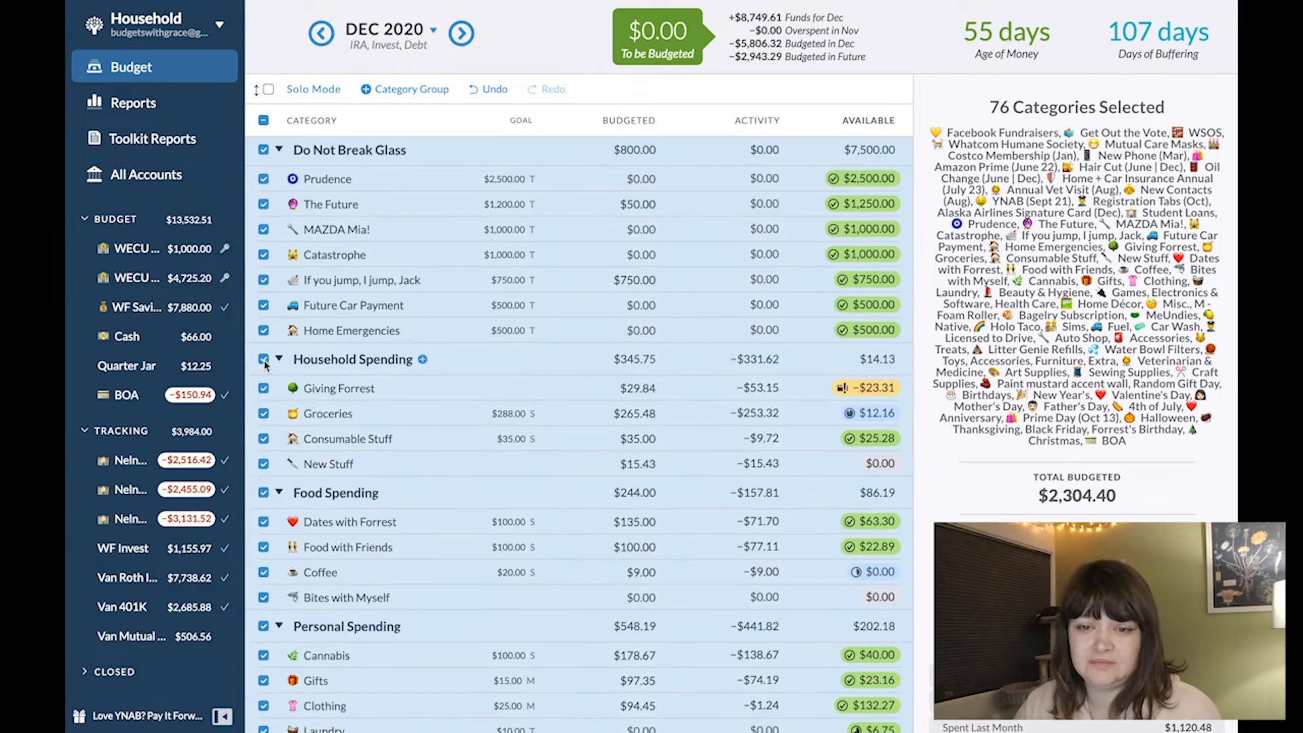
pyautogui.click(264, 277)
pyautogui.click(263, 411)
pyautogui.click(279, 279)
pyautogui.click(279, 310)
pyautogui.click(263, 342)
pyautogui.click(279, 343)
pyautogui.click(279, 375)
pyautogui.click(279, 407)
pyautogui.click(279, 440)
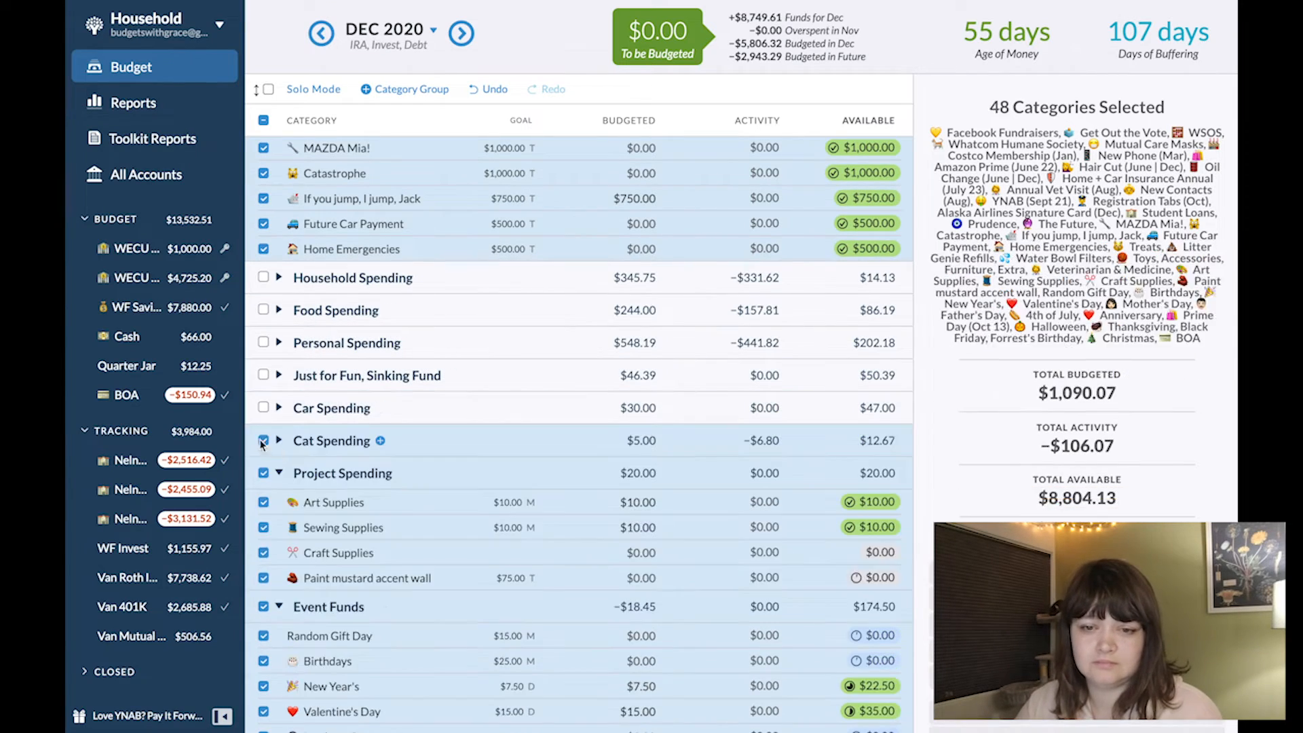
pyautogui.click(279, 473)
# - Exclude Random Gift Day, Birthdays, New Year's and the Credit Card Payments group from the category selection
pyautogui.scroll(-4, 279, 476)
pyautogui.click(263, 303)
pyautogui.click(263, 329)
pyautogui.click(263, 353)
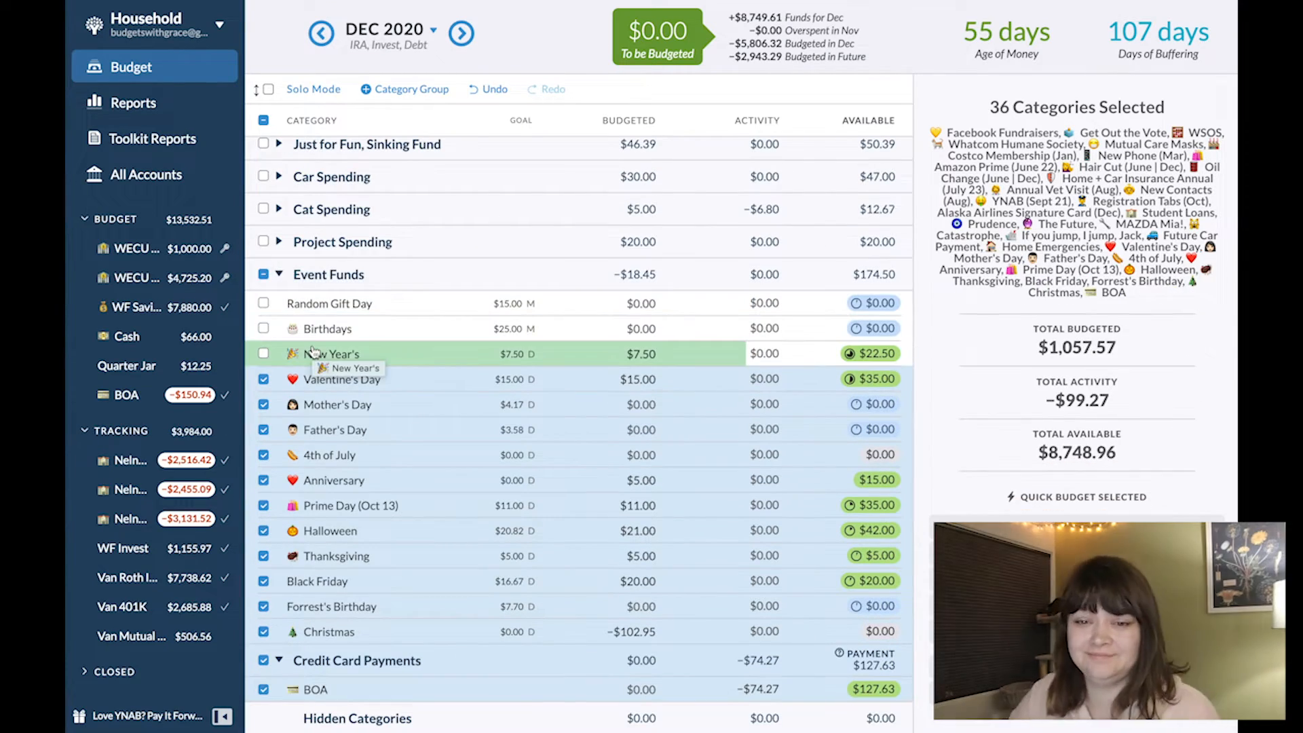
pyautogui.click(264, 659)
# - Examine the total budgeted, total activity and total available of the selected long-term categories
pyautogui.scroll(15, 564, 591)
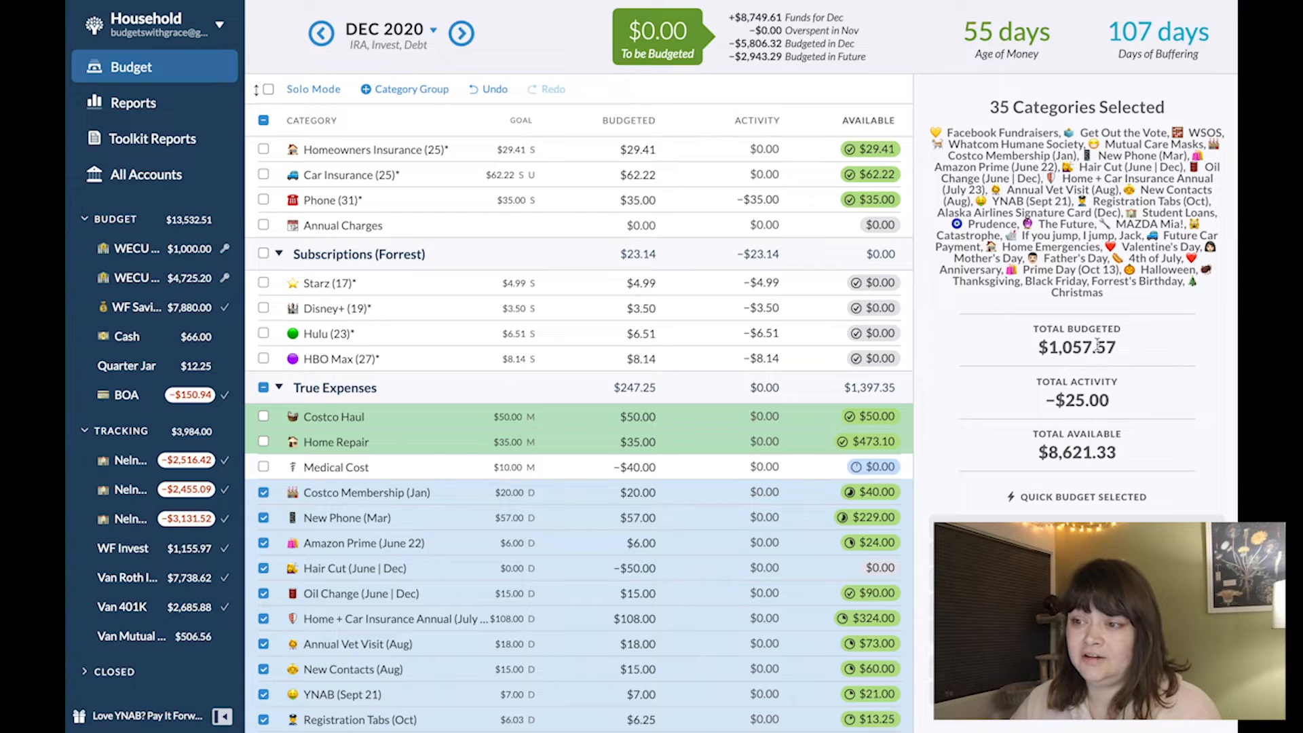
pyautogui.moveTo(1055, 347); pyautogui.dragTo(1123, 345)
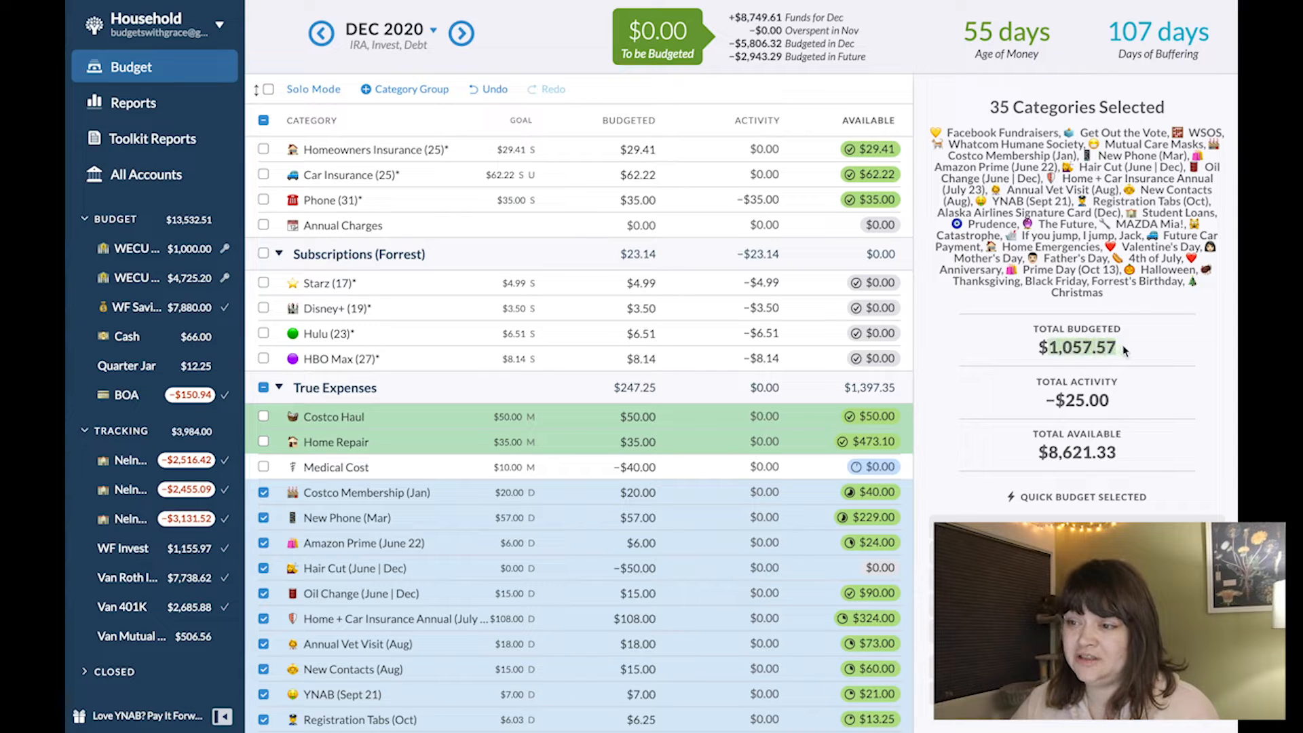
pyautogui.moveTo(1057, 401); pyautogui.dragTo(1113, 413)
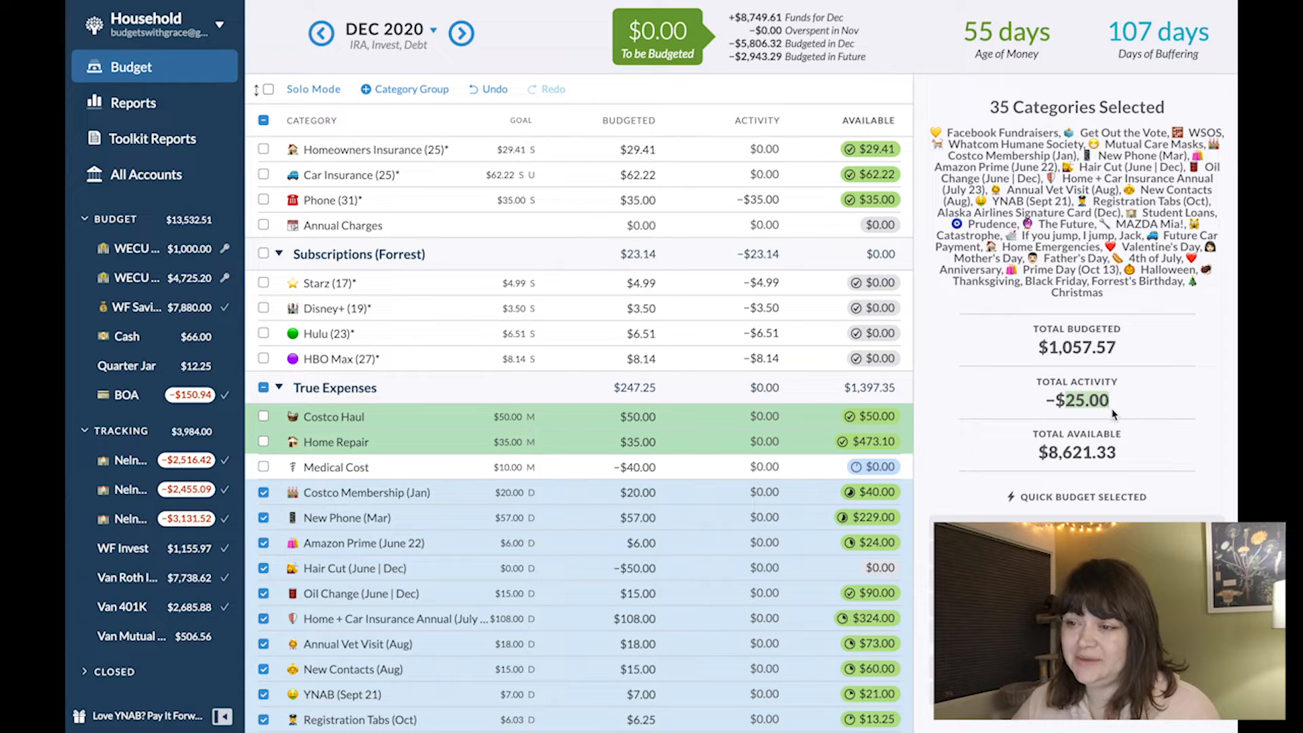
pyautogui.moveTo(1047, 452); pyautogui.dragTo(1129, 460)
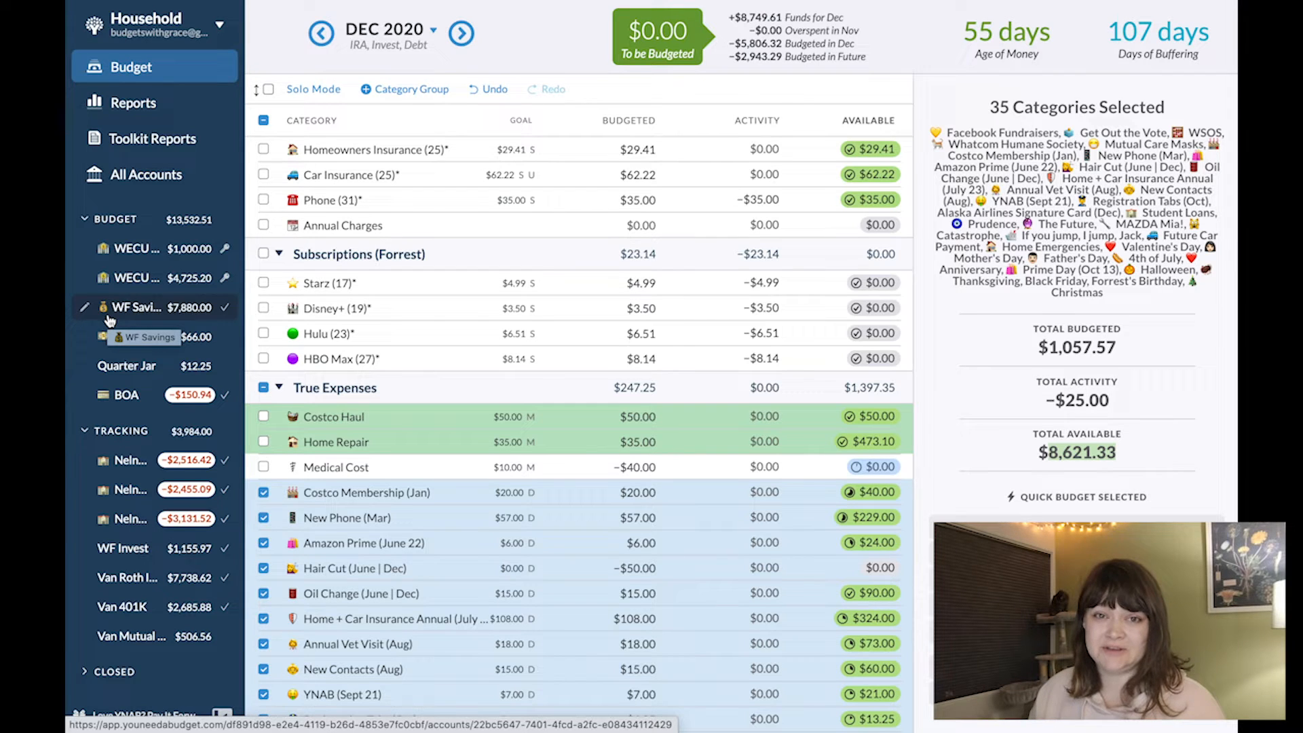
# - In the WF Savings account, record a $260 transfer to WECU Checking dated 12/20/2020, without adding another transaction
pyautogui.click(110, 319)
pyautogui.click(282, 66)
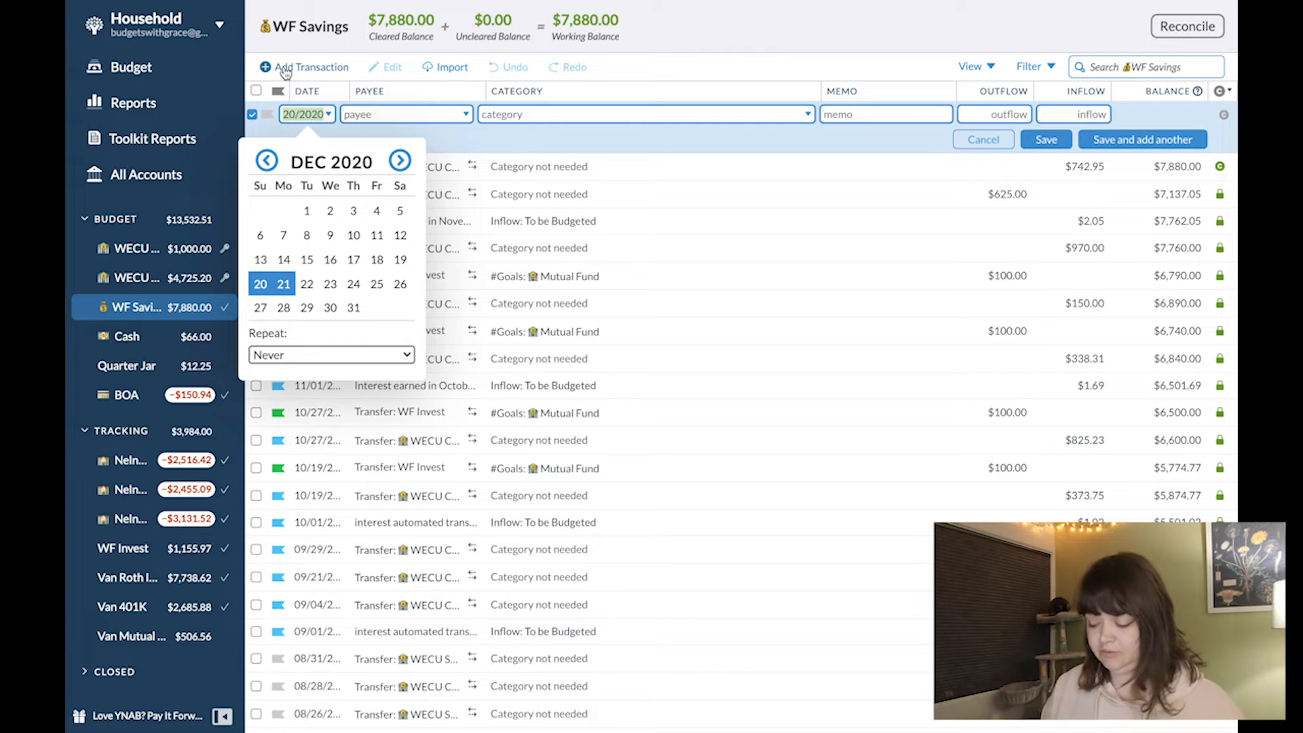
pyautogui.press('Tab')
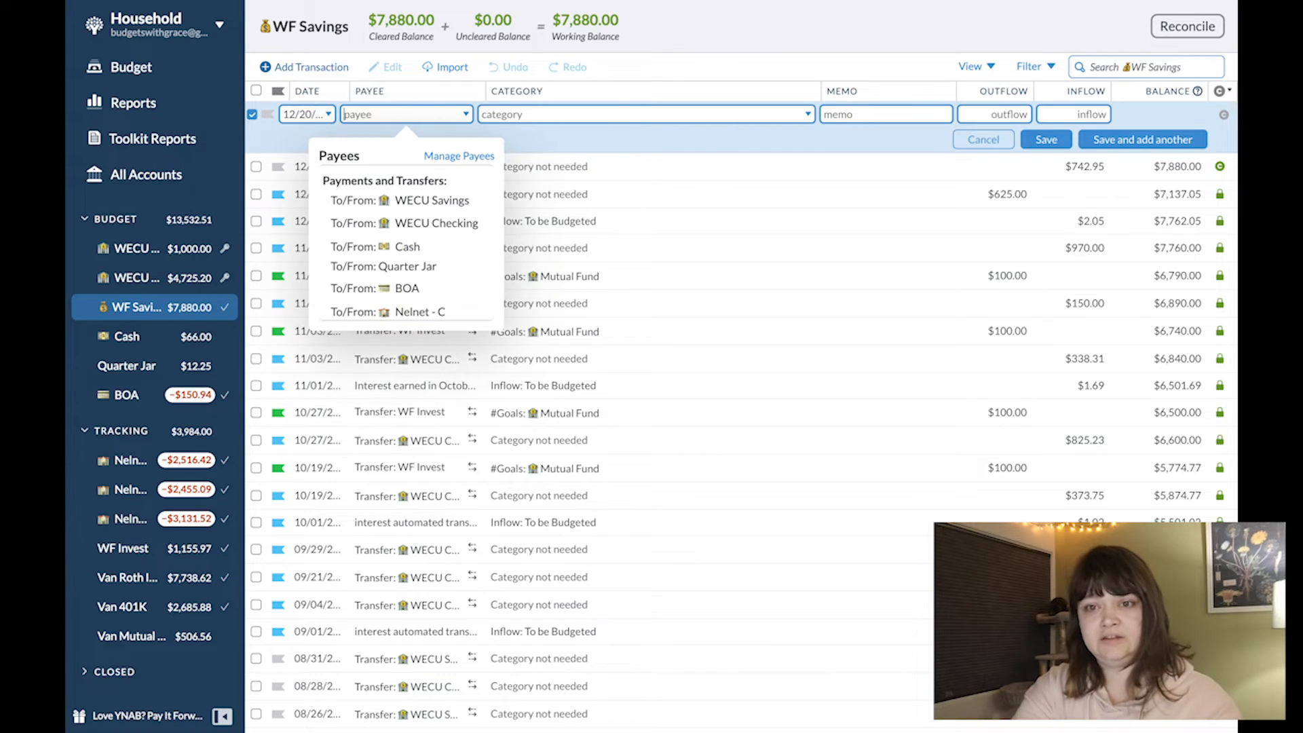
pyautogui.press('Down')
pyautogui.press('Down')
pyautogui.press('Tab')
pyautogui.press('Tab')
pyautogui.write('260')
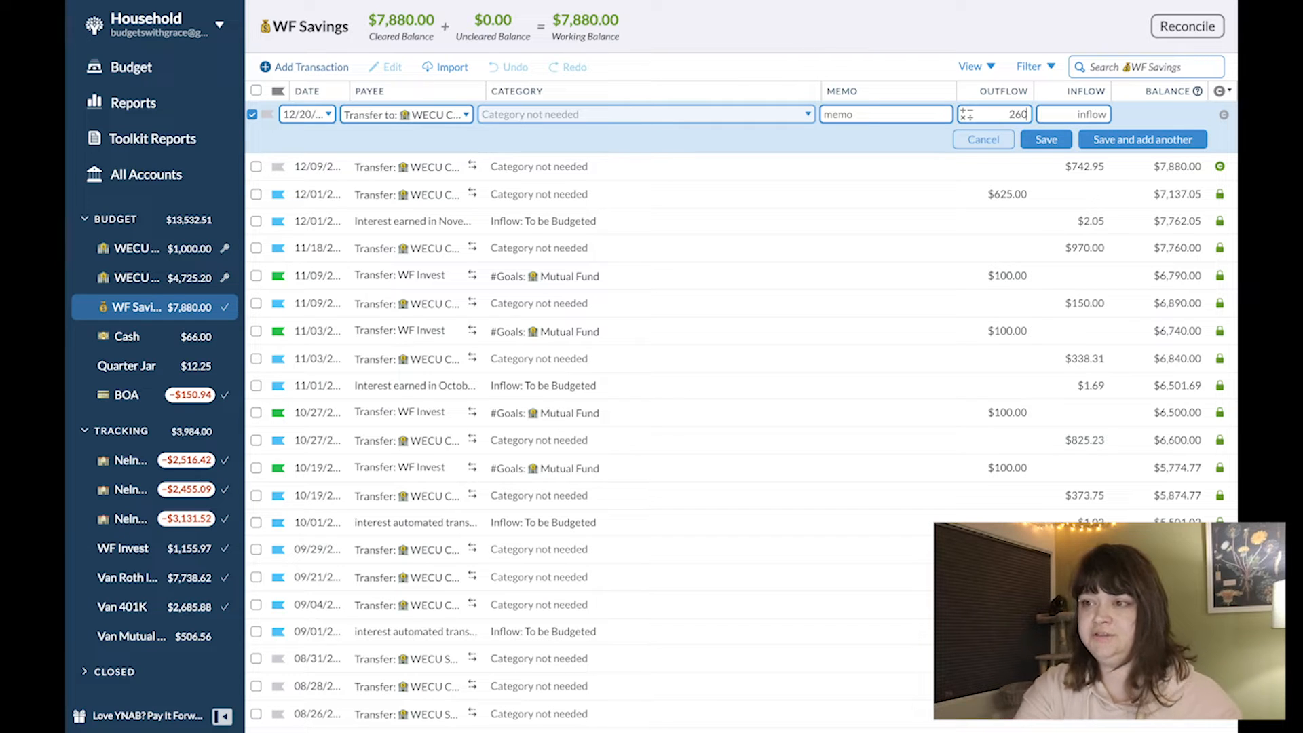
pyautogui.press('Return')
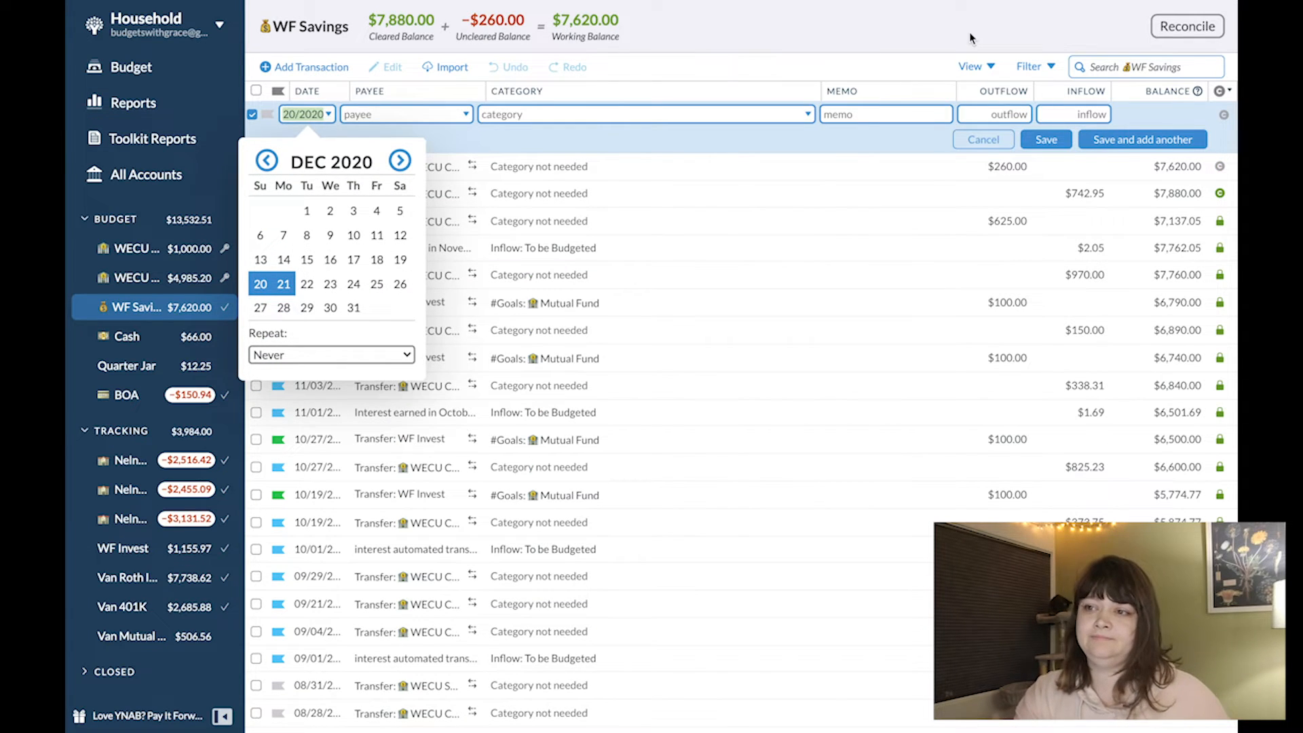
pyautogui.click(997, 145)
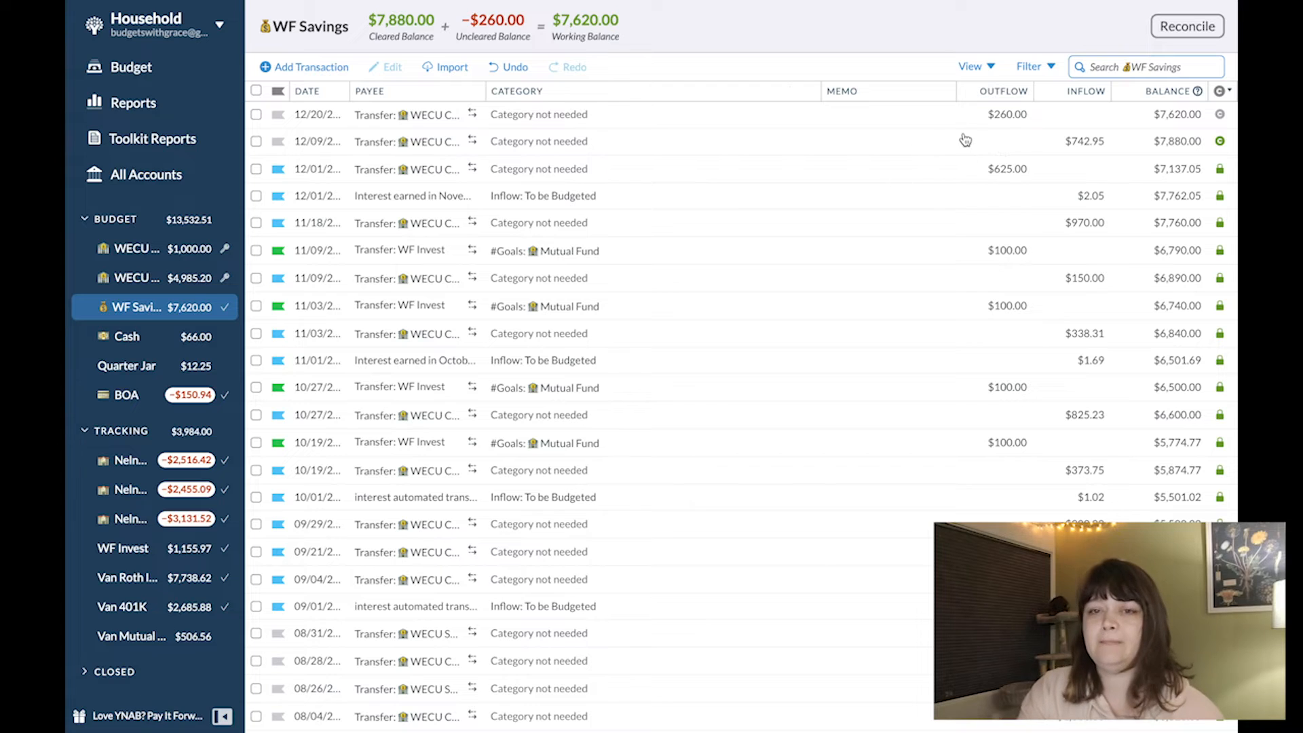
# - Flag the 12/09 and 12/20 WECU Checking transfers in WF Savings as Inflow / Transfer
pyautogui.click(277, 141)
pyautogui.click(255, 304)
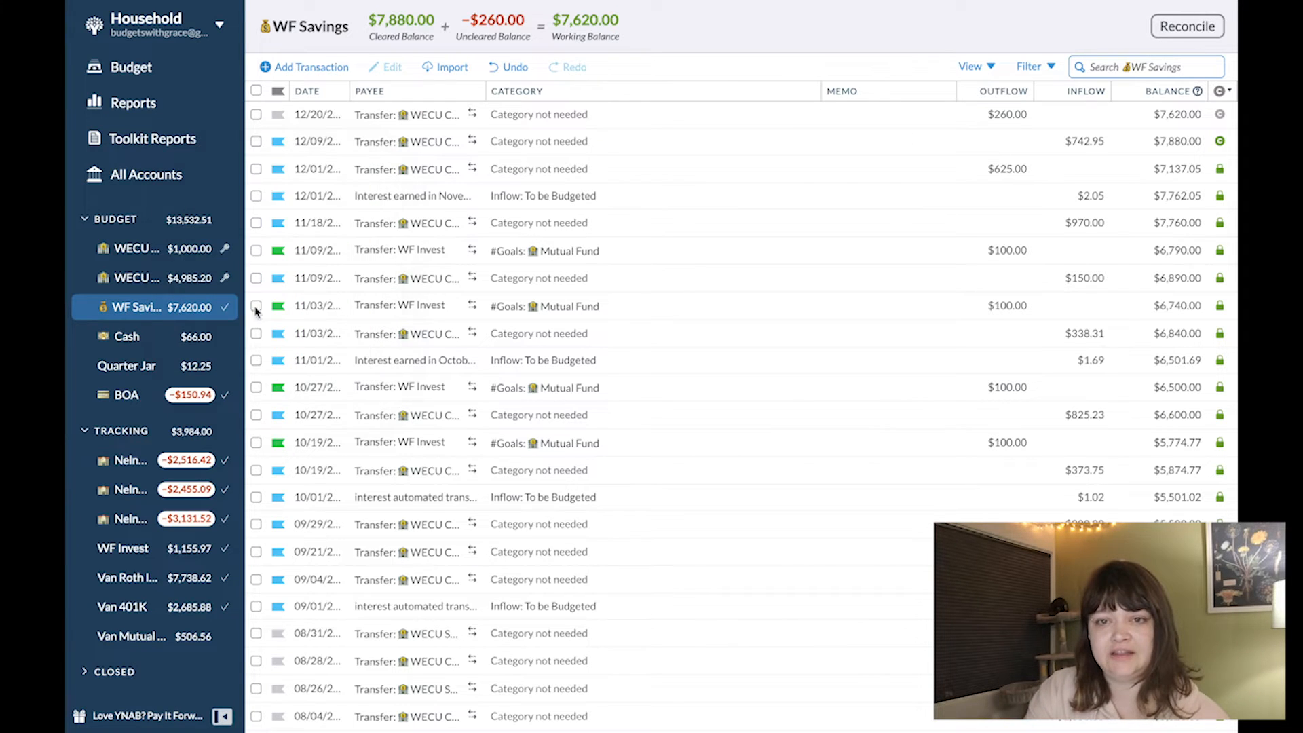
pyautogui.click(280, 115)
pyautogui.click(276, 280)
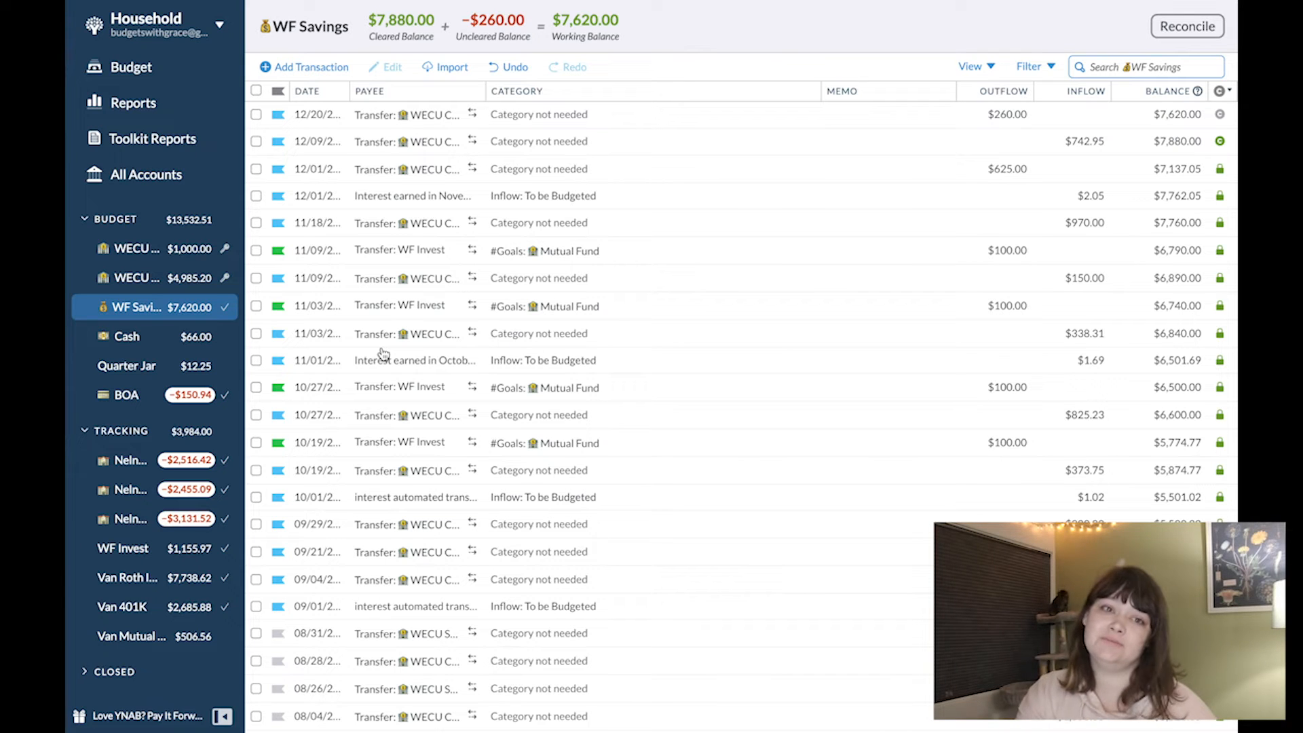
# - Examine the transaction flag options in WF Savings and how flags are used on WECU Checking transactions
pyautogui.click(278, 169)
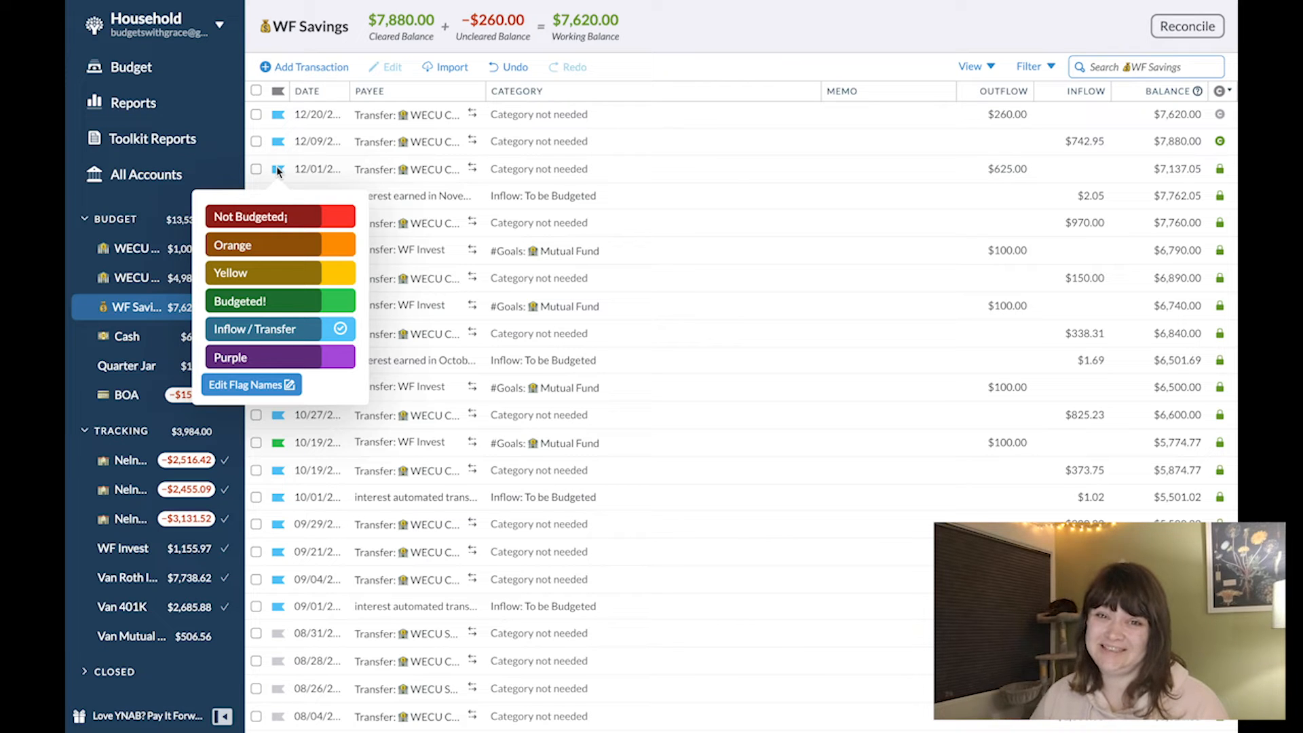
pyautogui.click(444, 306)
pyautogui.click(138, 279)
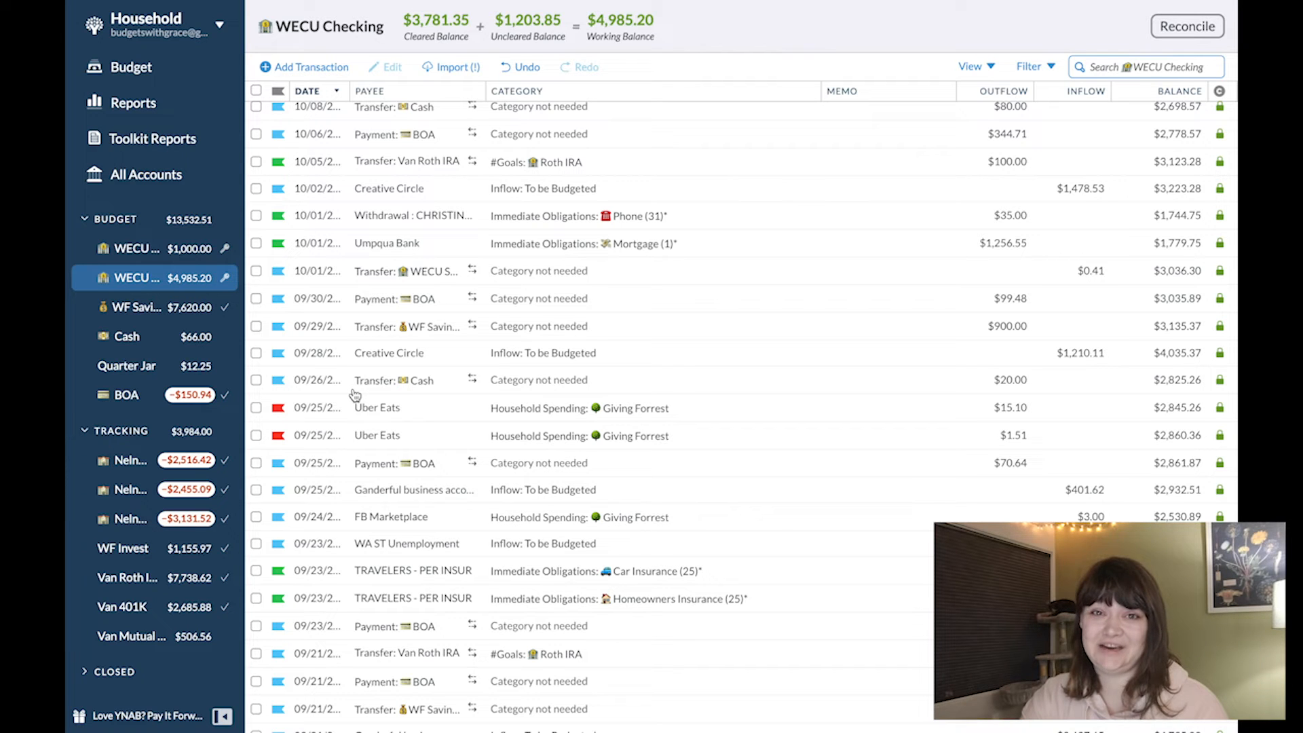
pyautogui.scroll(15, 355, 395)
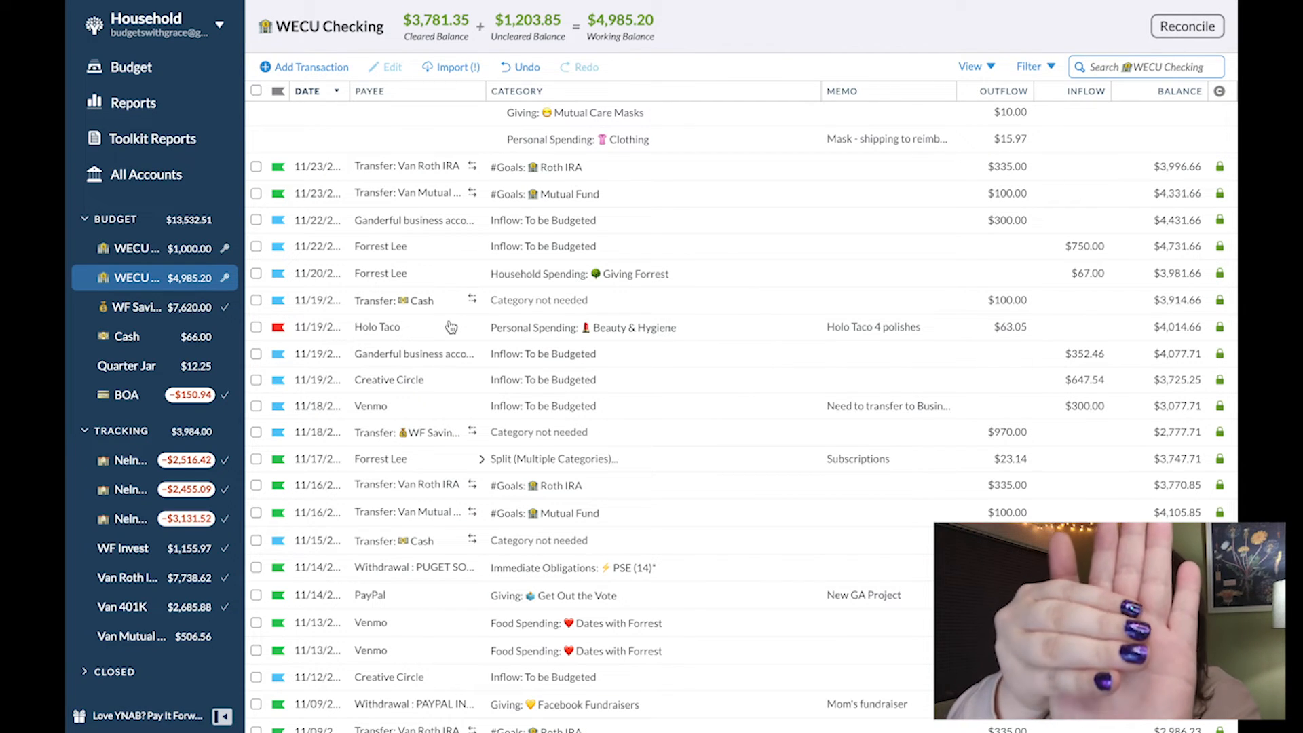
pyautogui.click(450, 325)
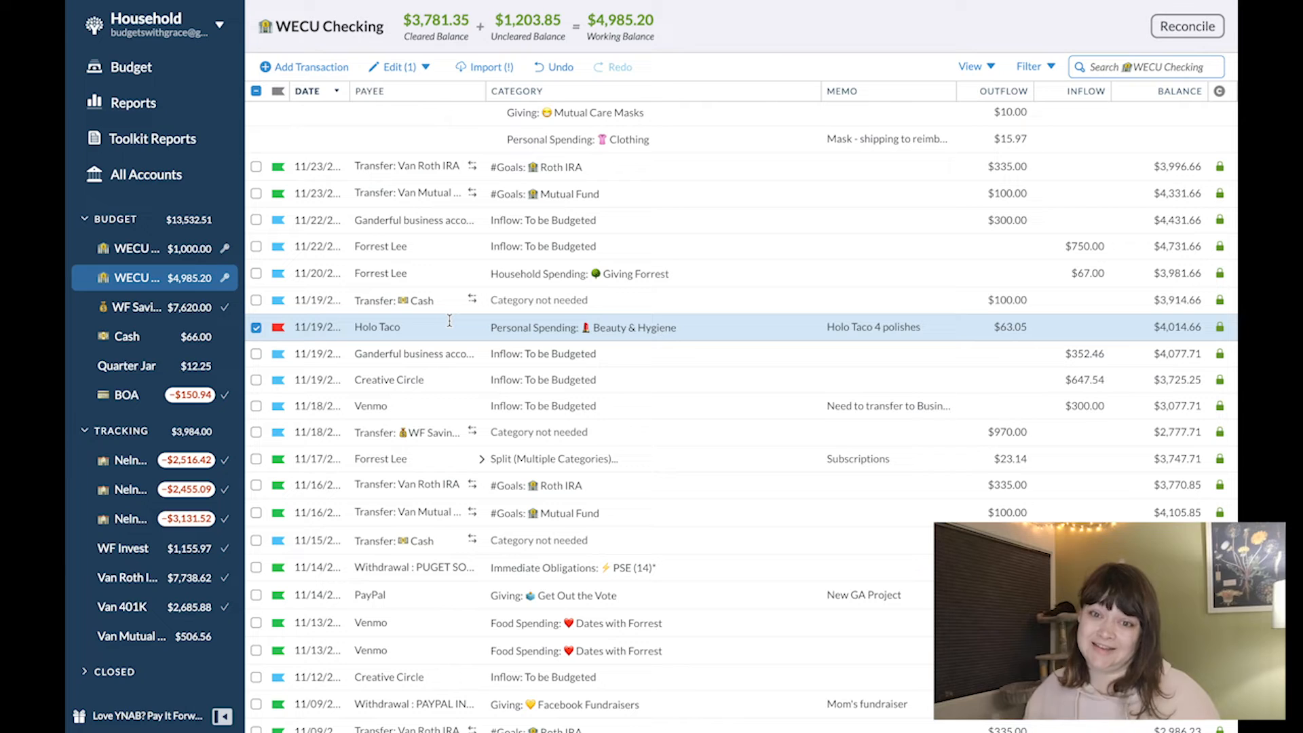
pyautogui.click(276, 301)
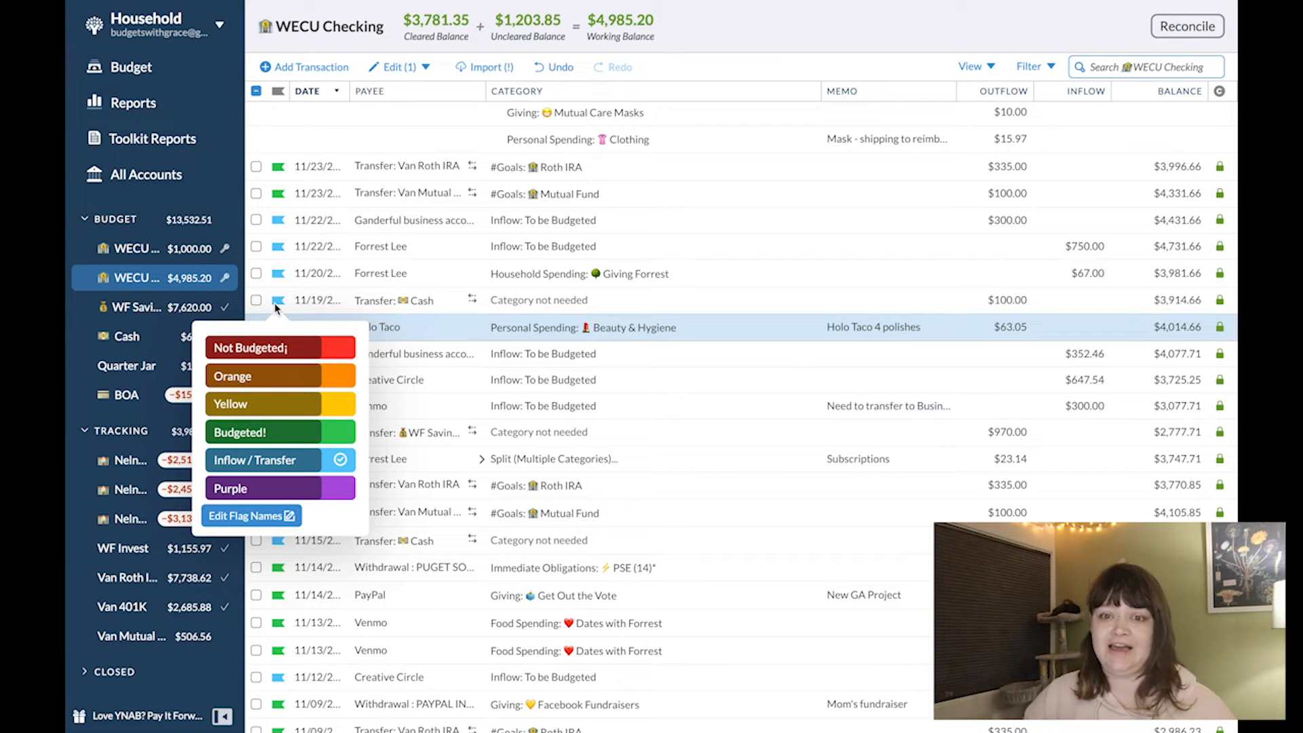
pyautogui.click(443, 357)
pyautogui.scroll(-3, 443, 357)
pyautogui.scroll(-10, 443, 361)
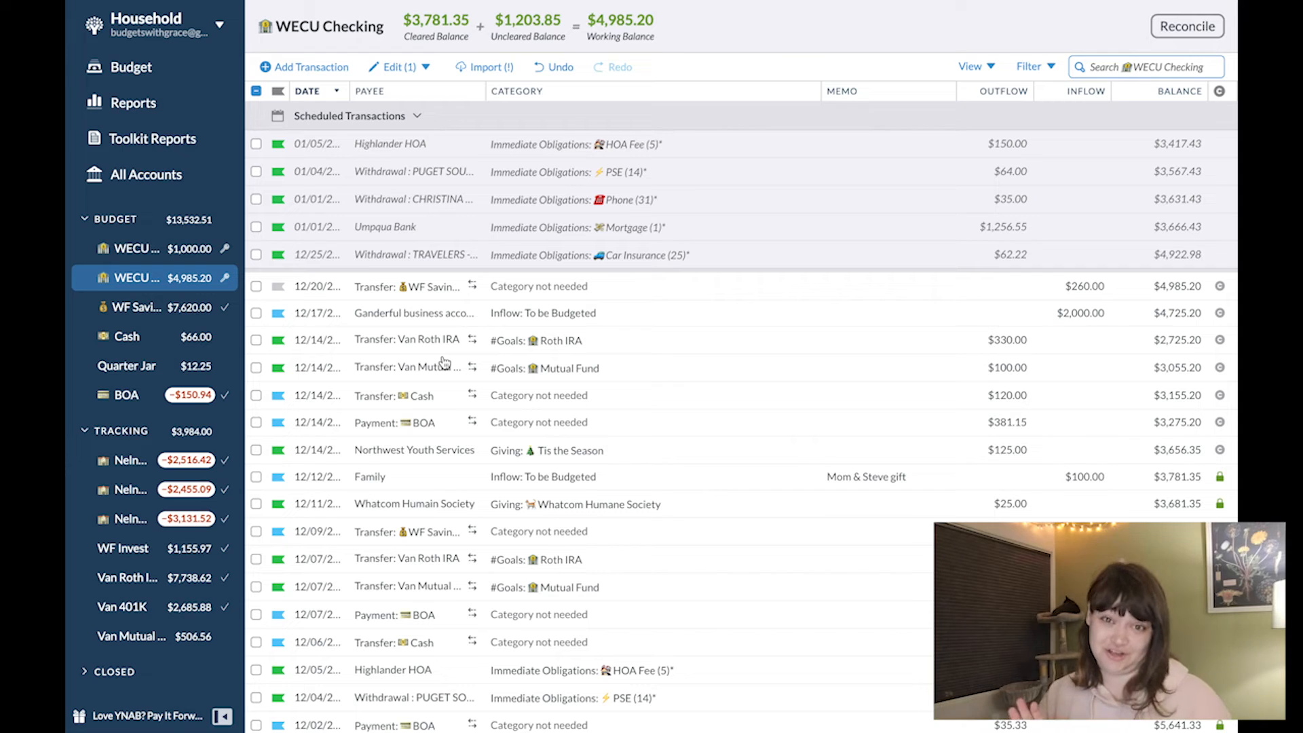
# - In the December 2020 budget, turn on Solo Mode and inspect the Mutual Fund category under #Goals
pyautogui.click(165, 75)
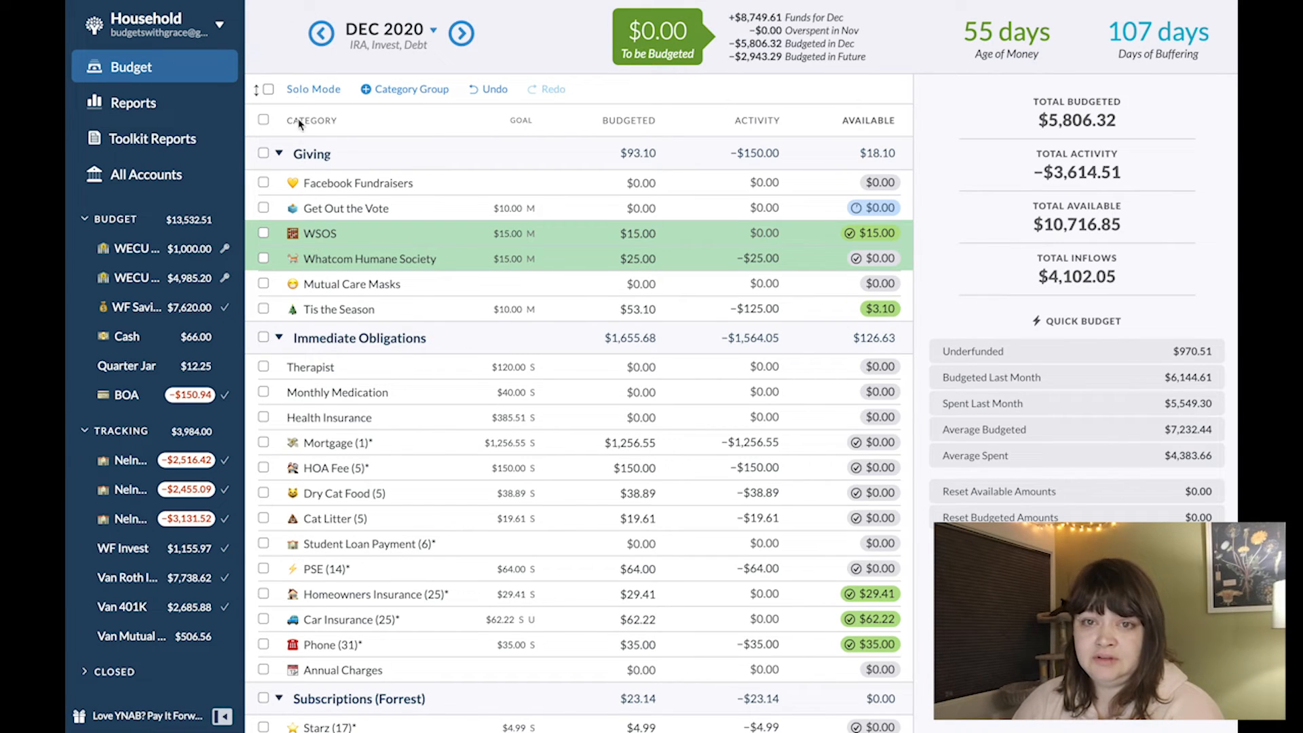
pyautogui.click(269, 89)
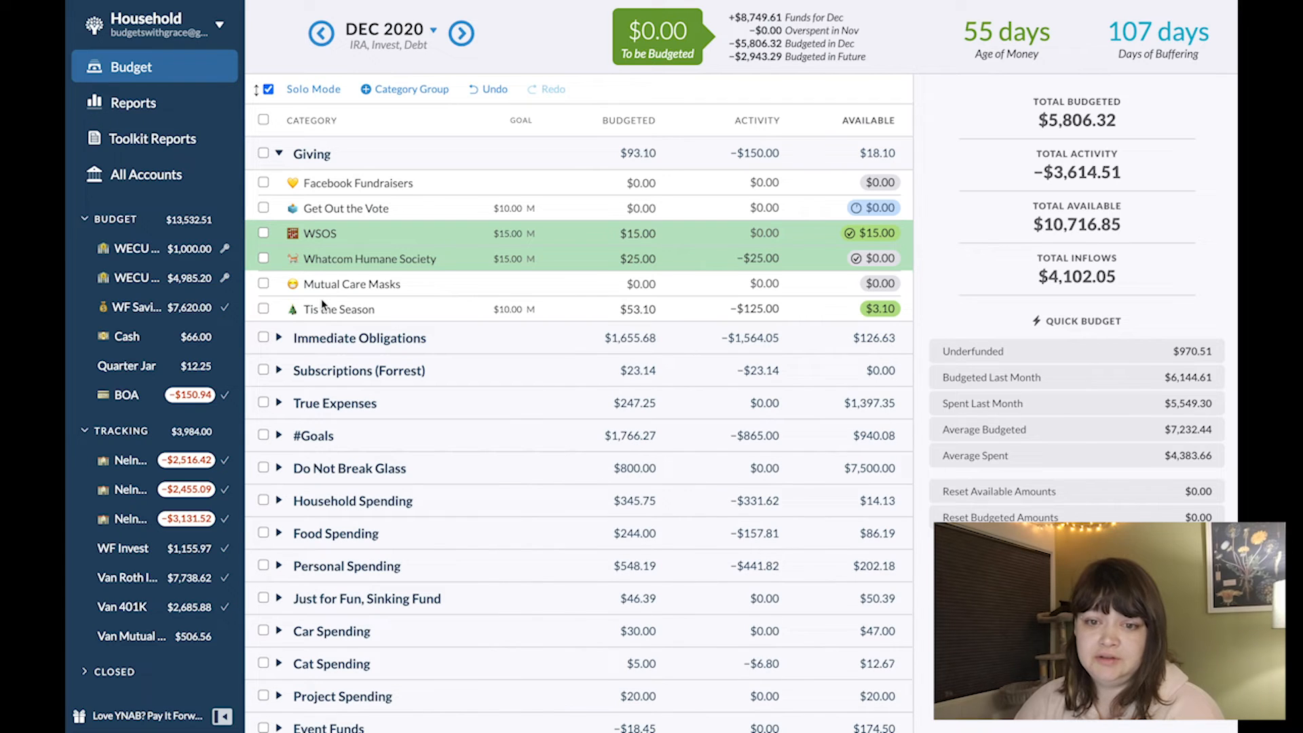
pyautogui.click(277, 437)
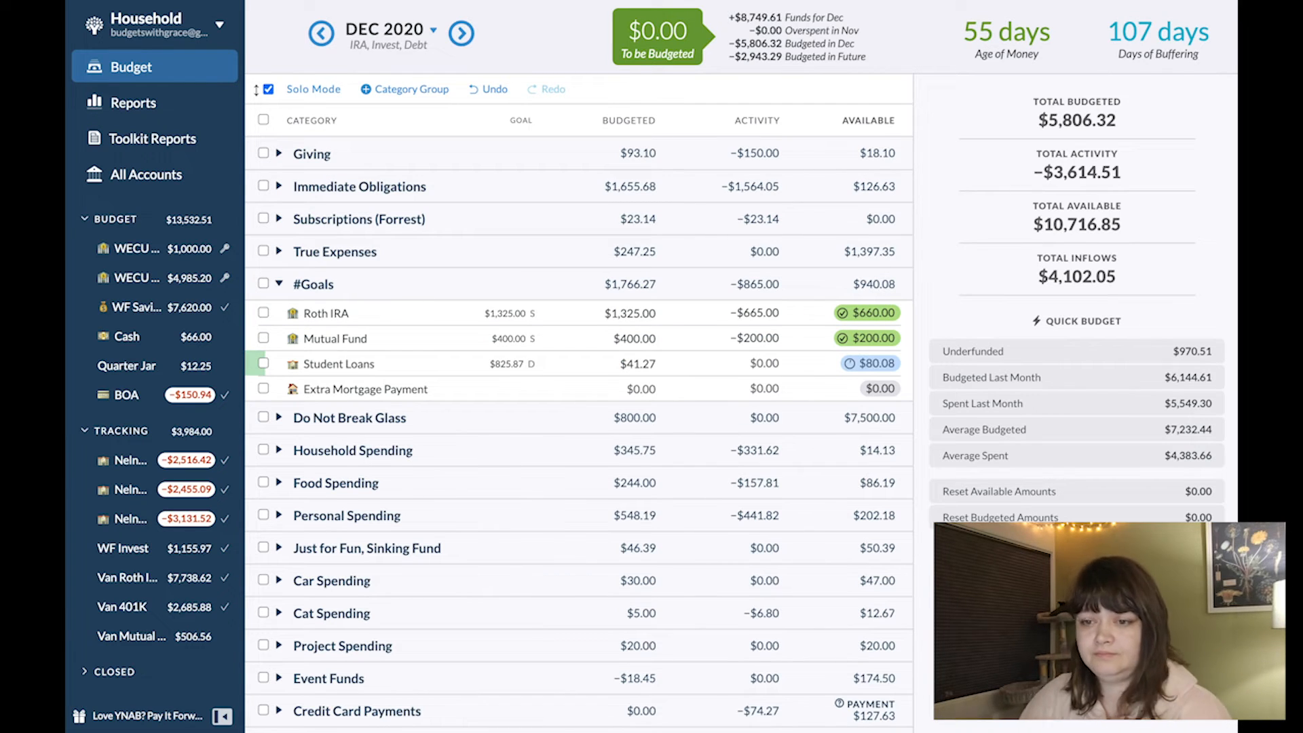
pyautogui.click(679, 339)
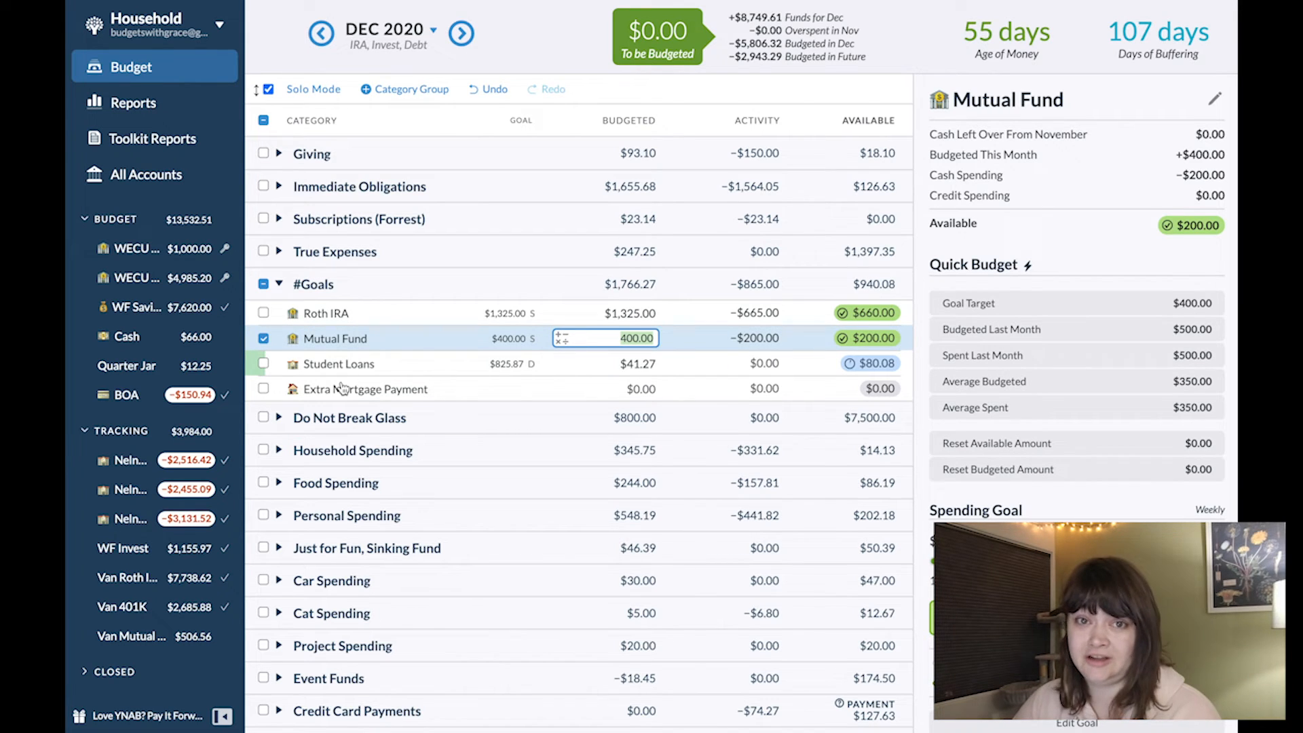
# - In WECU Checking, record a $100 outflow dated 12/21/2020 to Van Mutual Fund from #Goals: Mutual Fund, flagged Budgeted!
pyautogui.click(136, 279)
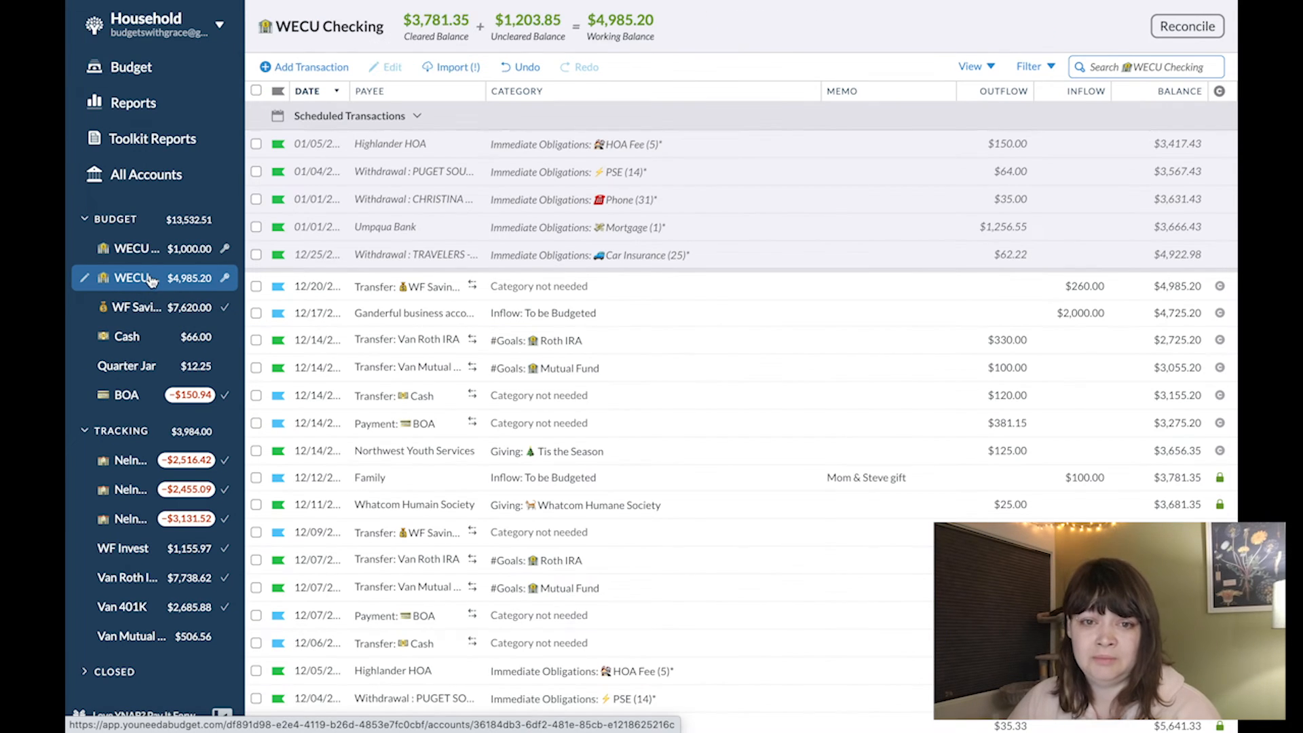
pyautogui.click(331, 67)
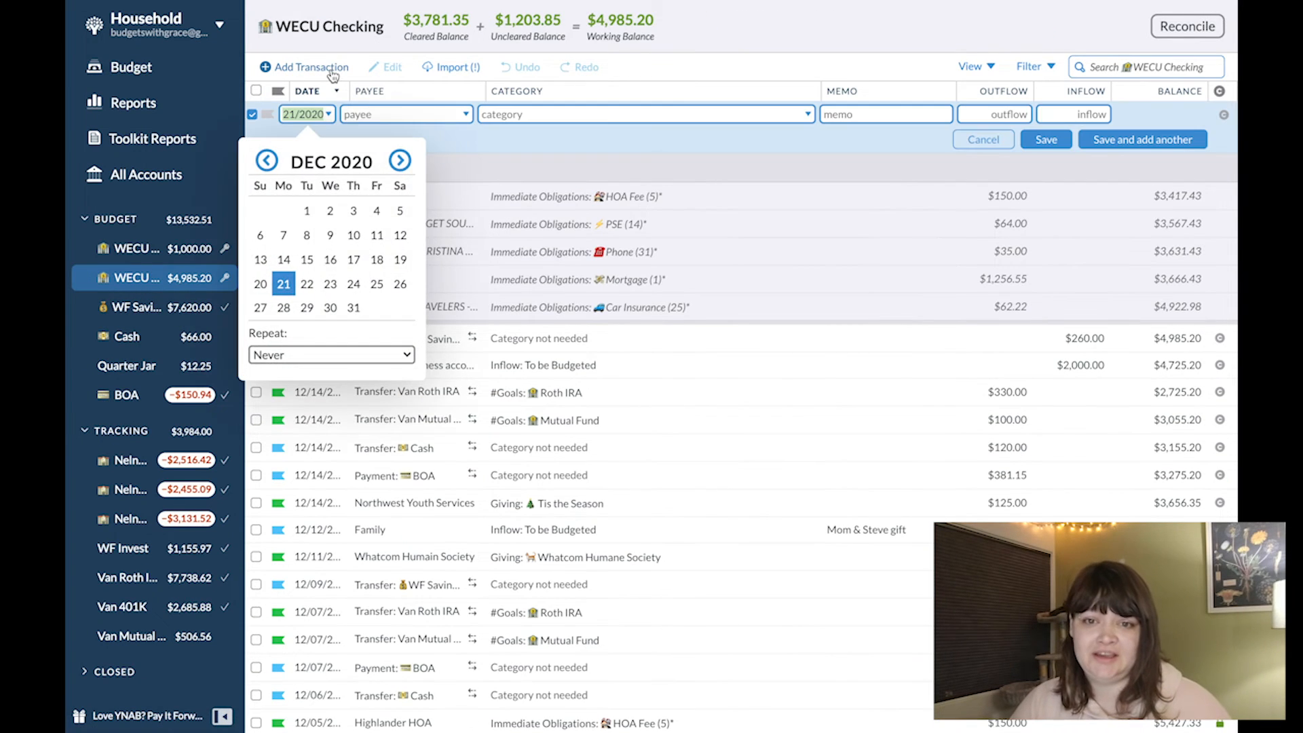
pyautogui.click(268, 115)
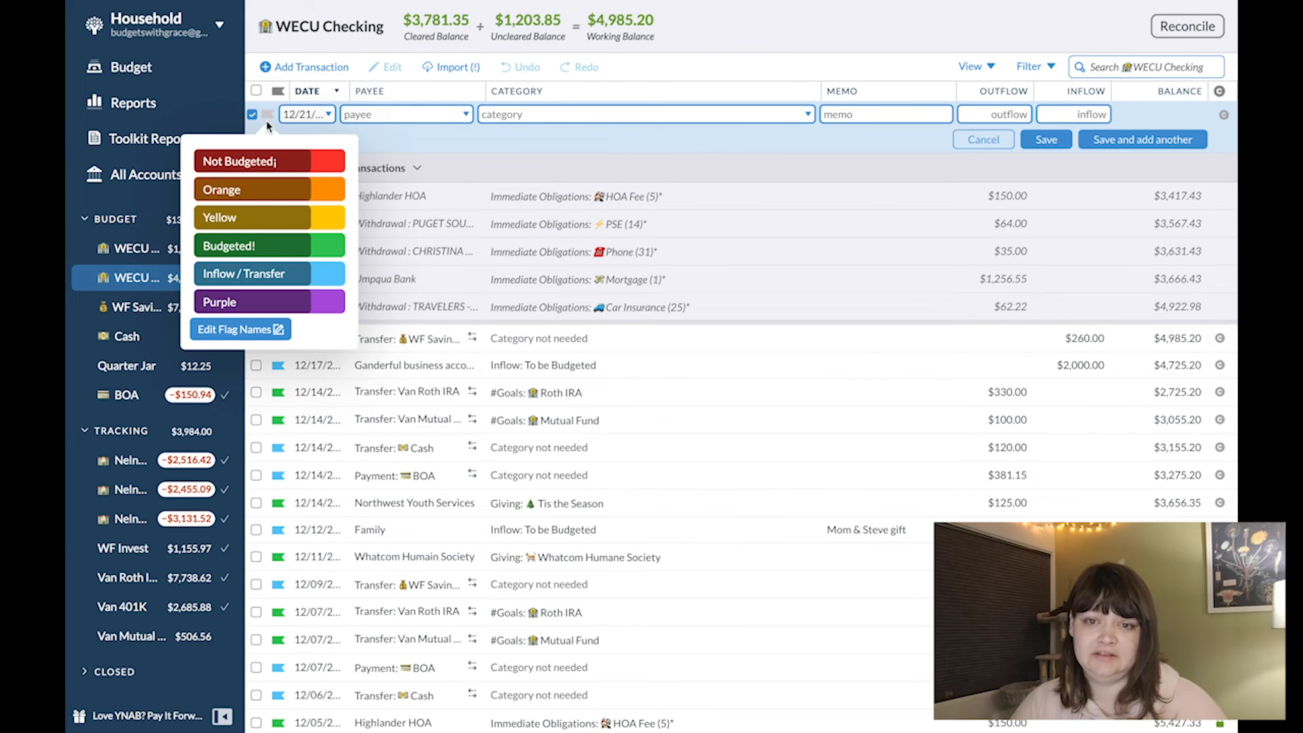
pyautogui.click(273, 249)
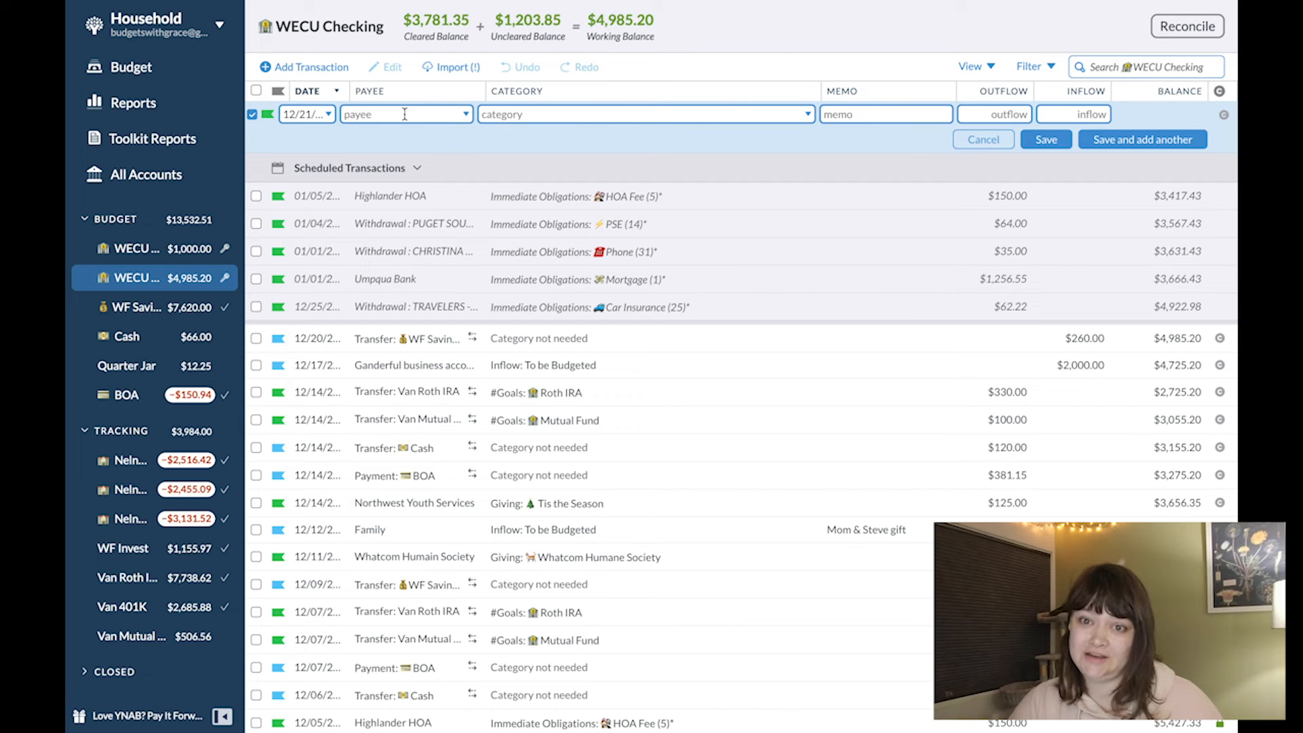
pyautogui.click(404, 114)
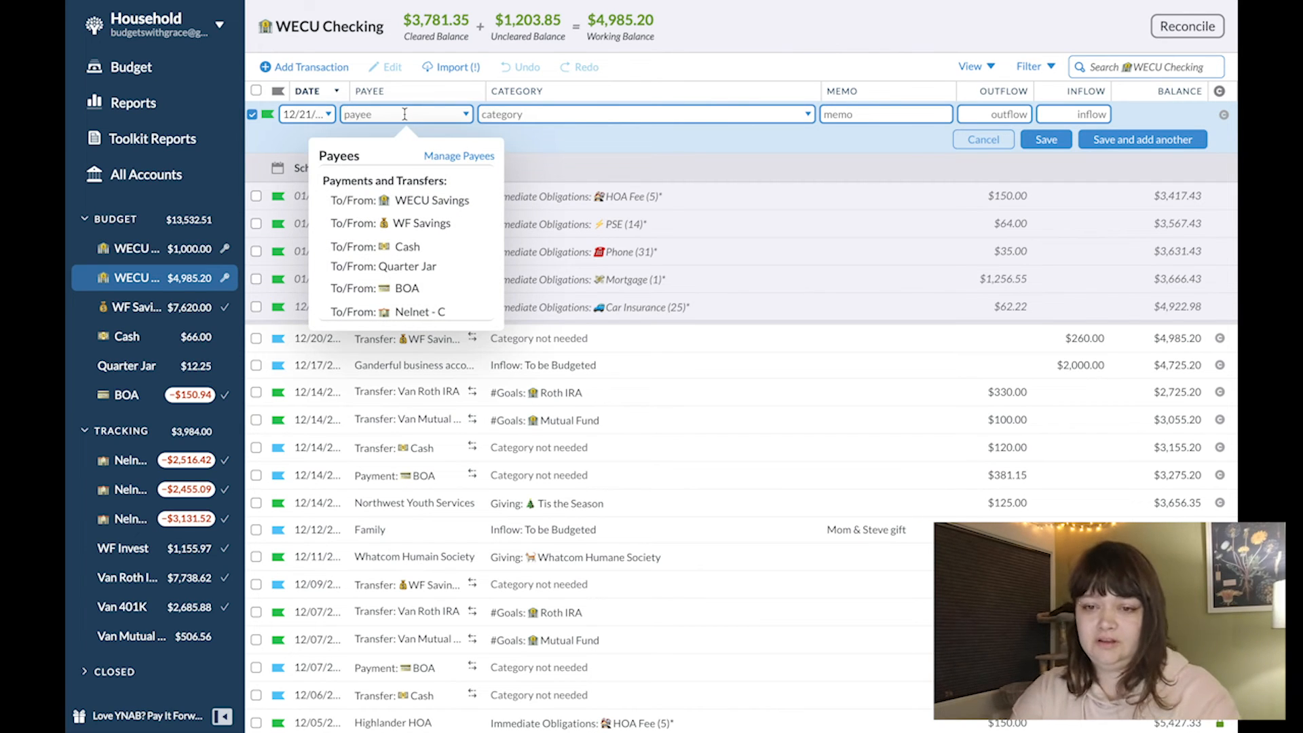
pyautogui.scroll(-3, 425, 232)
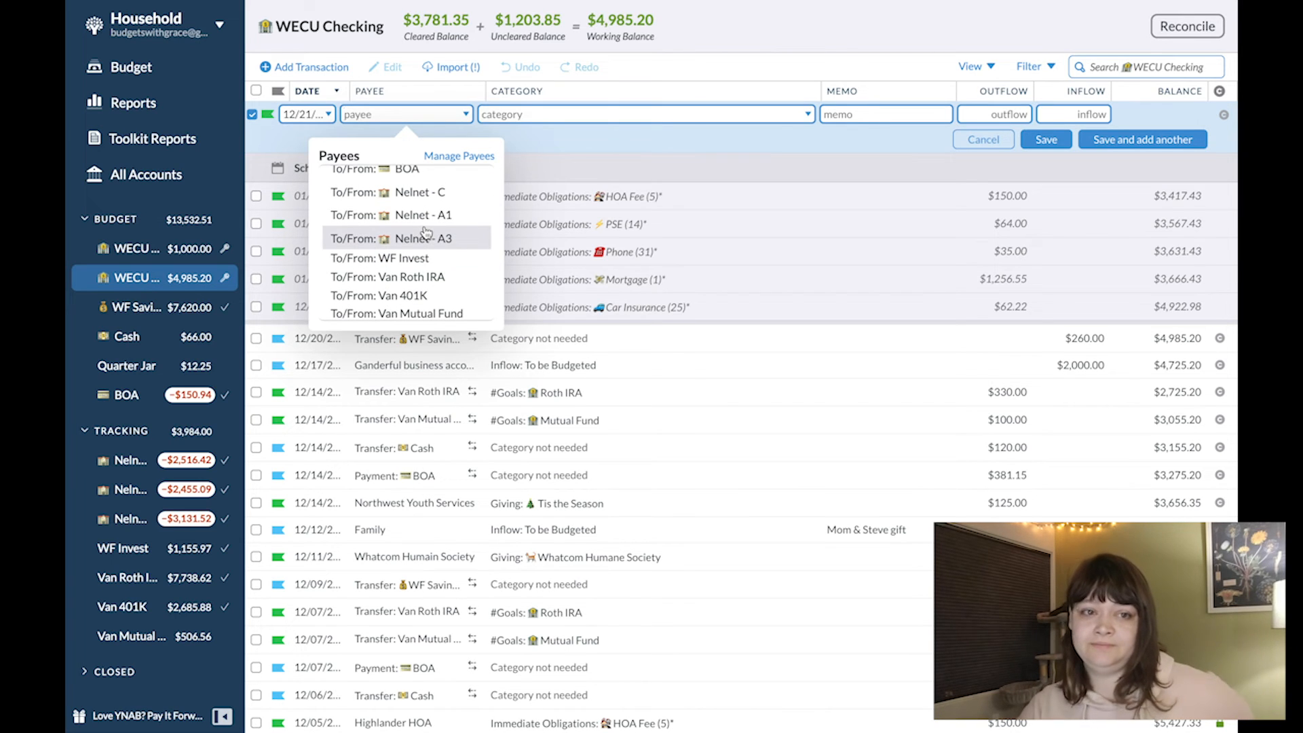
pyautogui.click(448, 313)
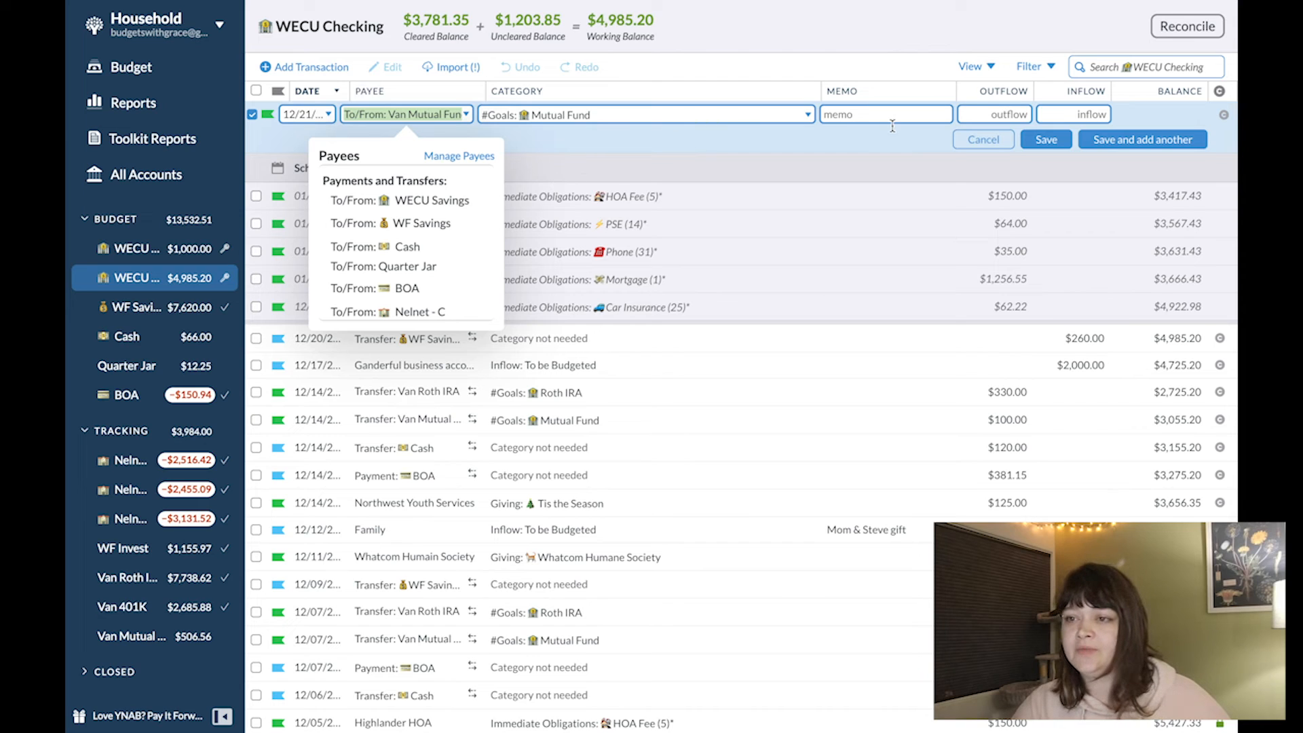
pyautogui.click(977, 115)
pyautogui.write('100')
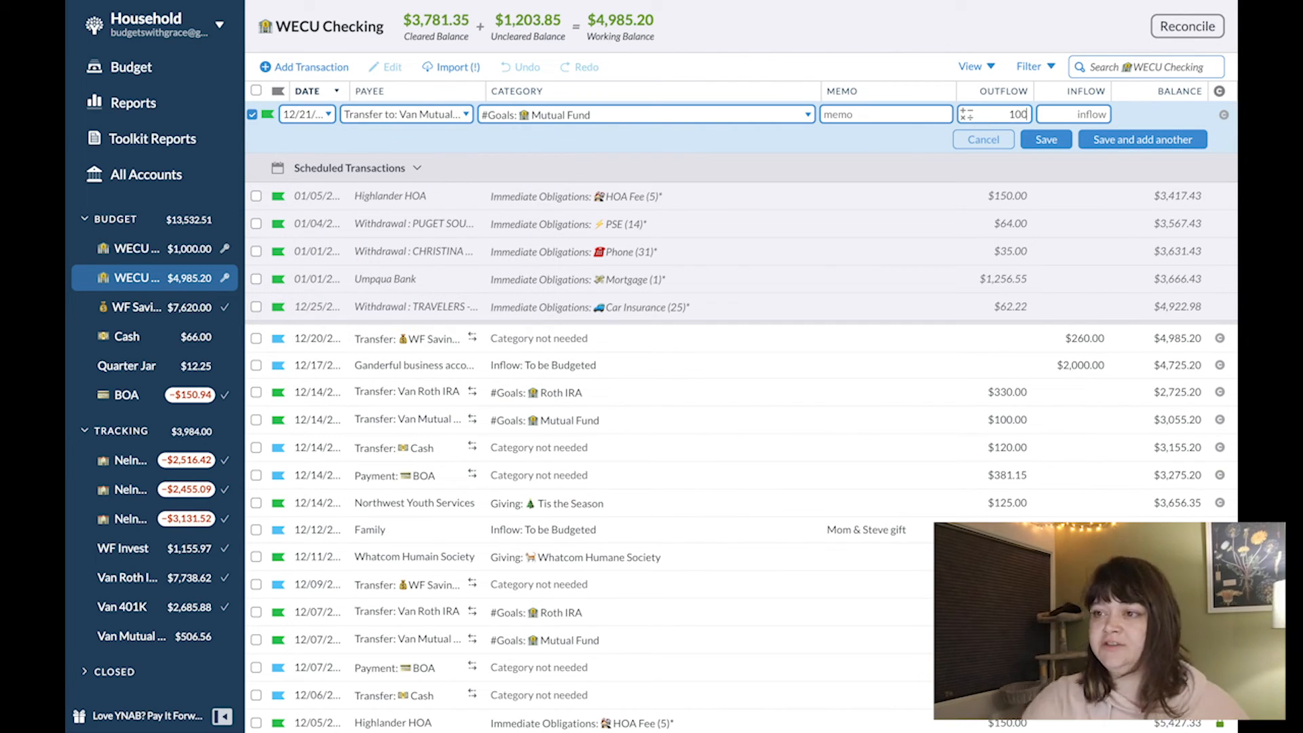
pyautogui.click(1064, 140)
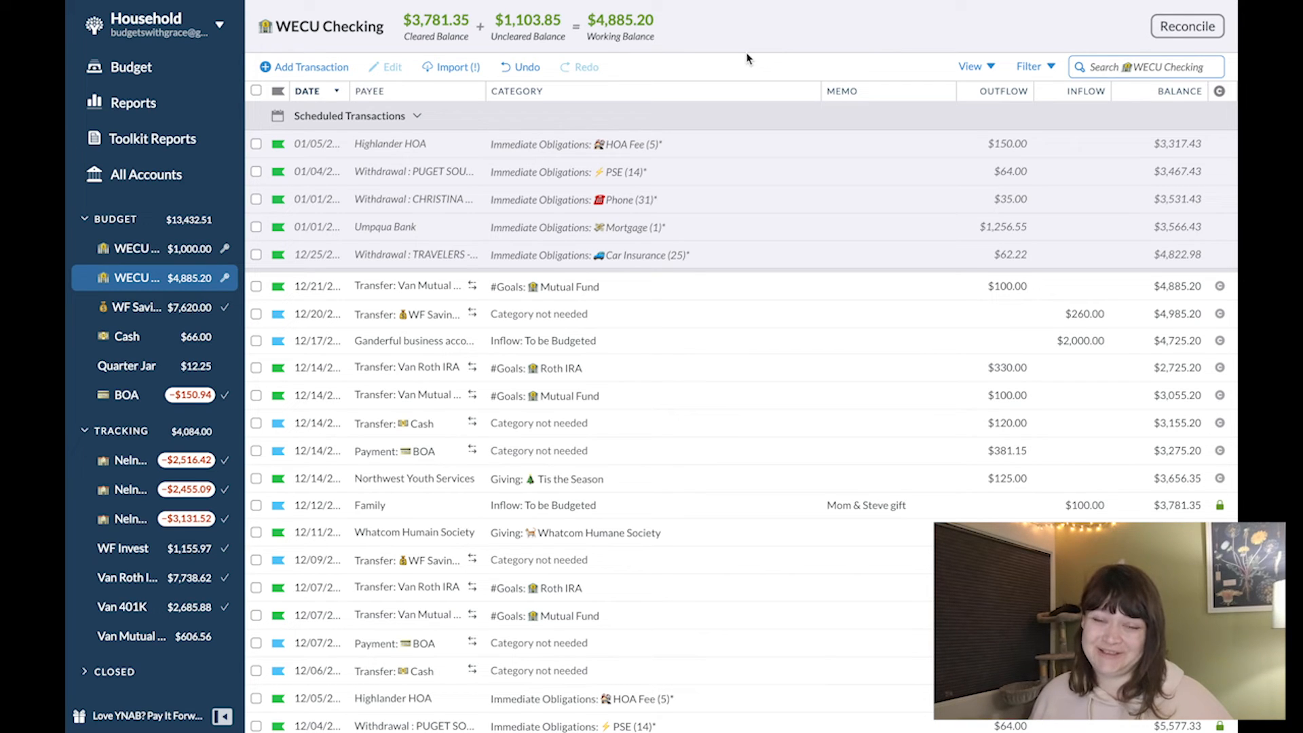
# - Start another WECU Checking transaction dated 12/21/2020 as a transfer to Van Roth IRA with category #Goals: Roth IRA
pyautogui.click(324, 68)
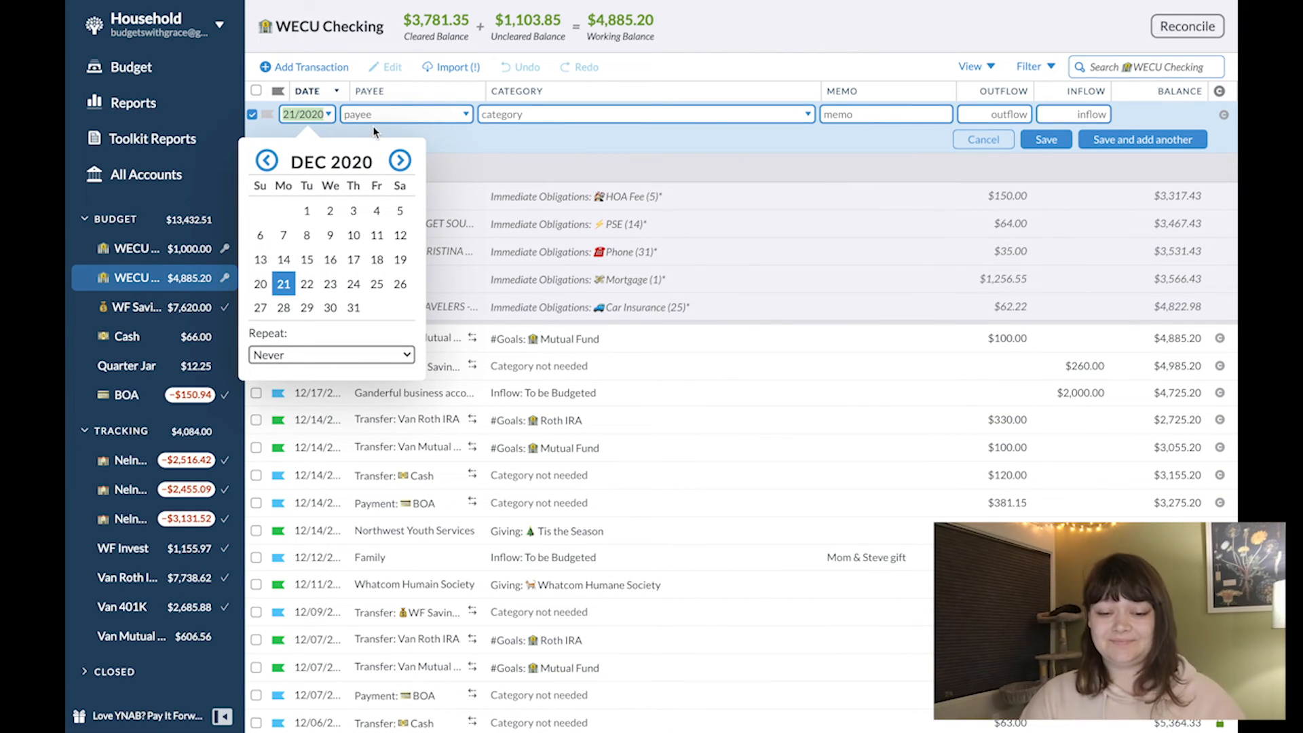
pyautogui.press('Tab')
pyautogui.write('van')
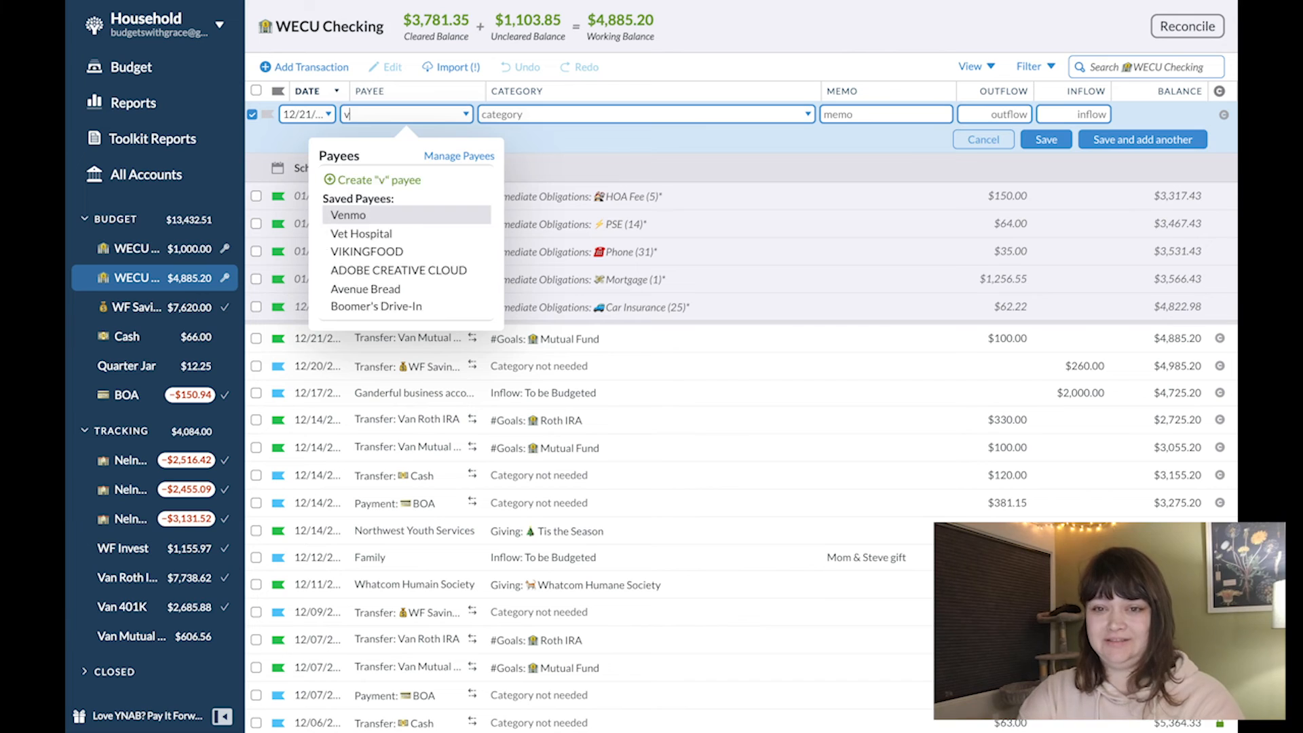
pyautogui.press('Down')
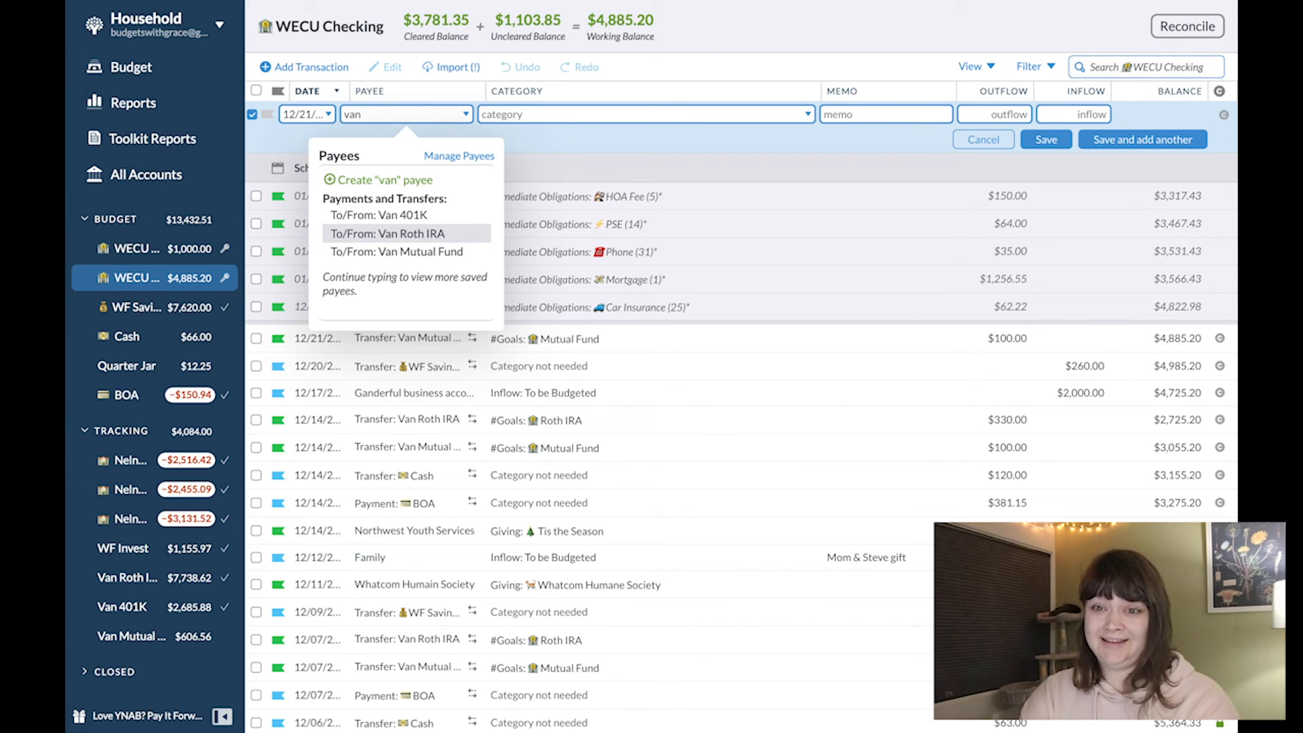
pyautogui.press('Tab')
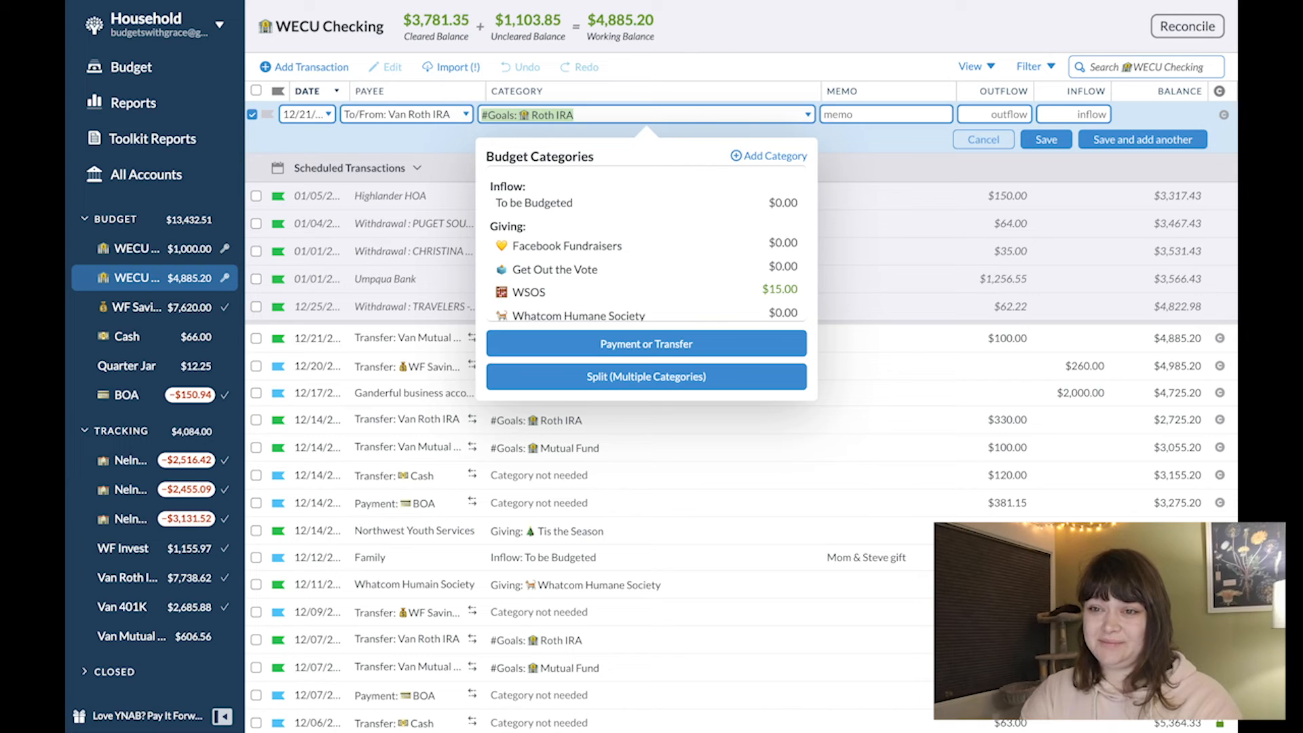
# - Check the Roth IRA category's available amount, and save the Van Roth IRA transfer with an outflow of $330
pyautogui.scroll(-3, 610, 214)
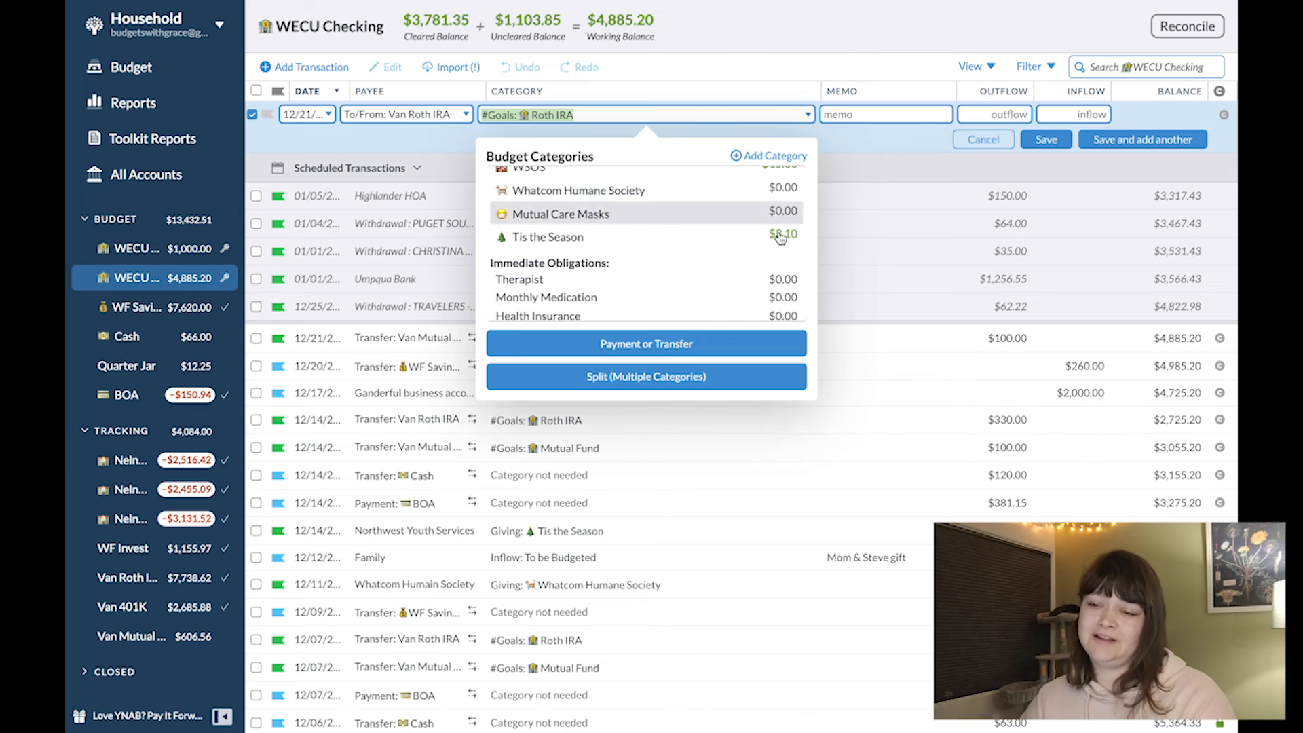
pyautogui.scroll(-5, 779, 264)
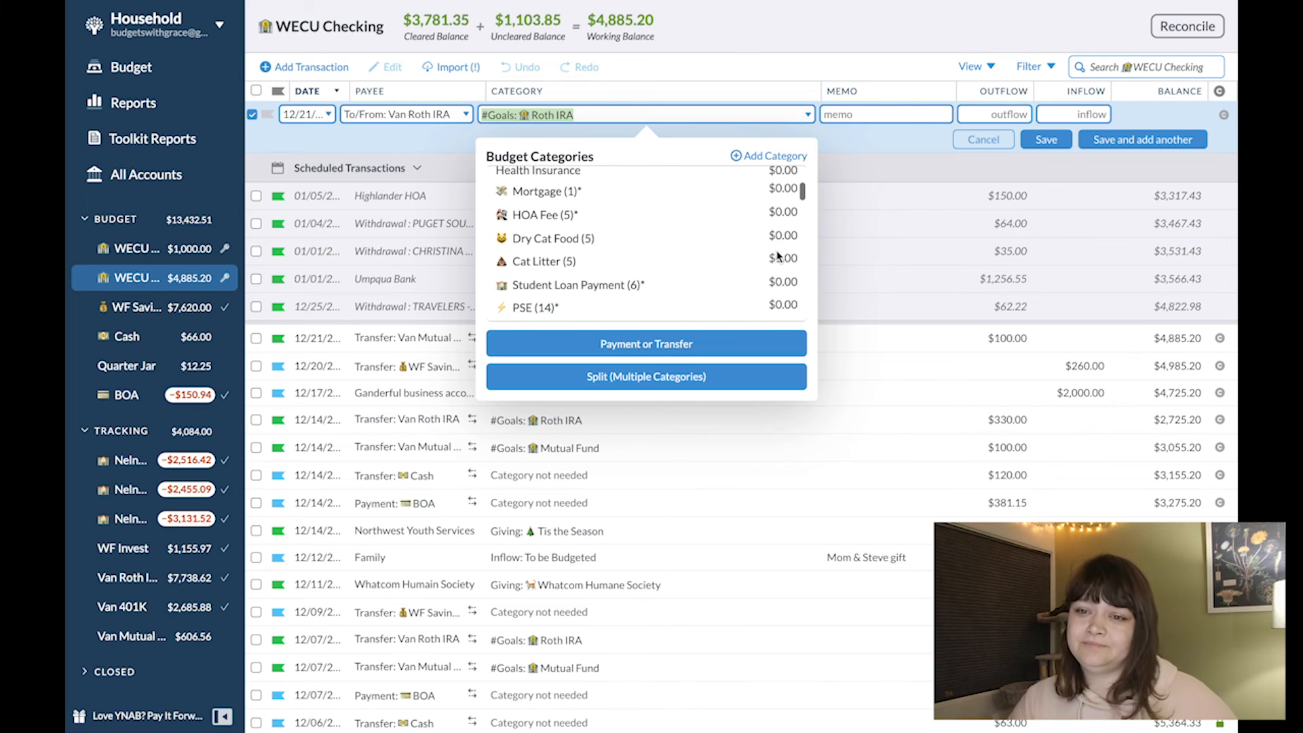
pyautogui.scroll(-1, 779, 256)
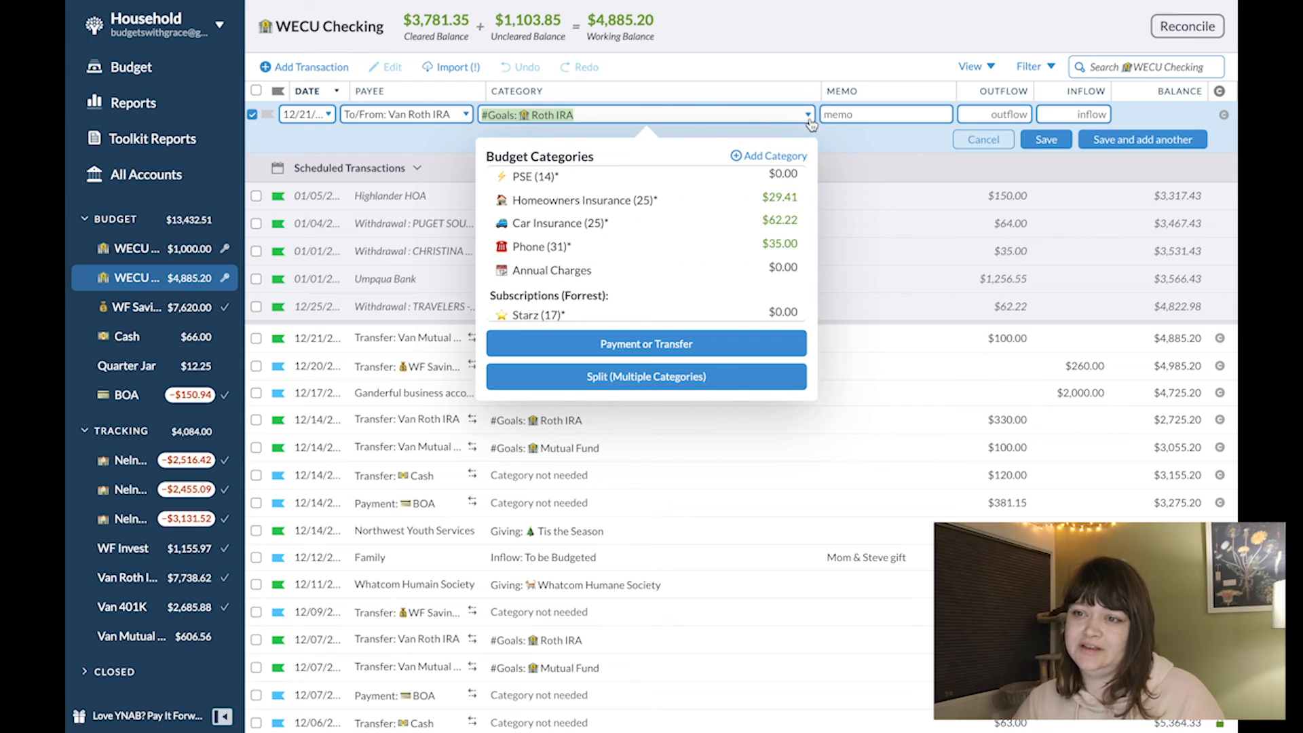
pyautogui.scroll(-4, 754, 310)
pyautogui.scroll(-15, 753, 309)
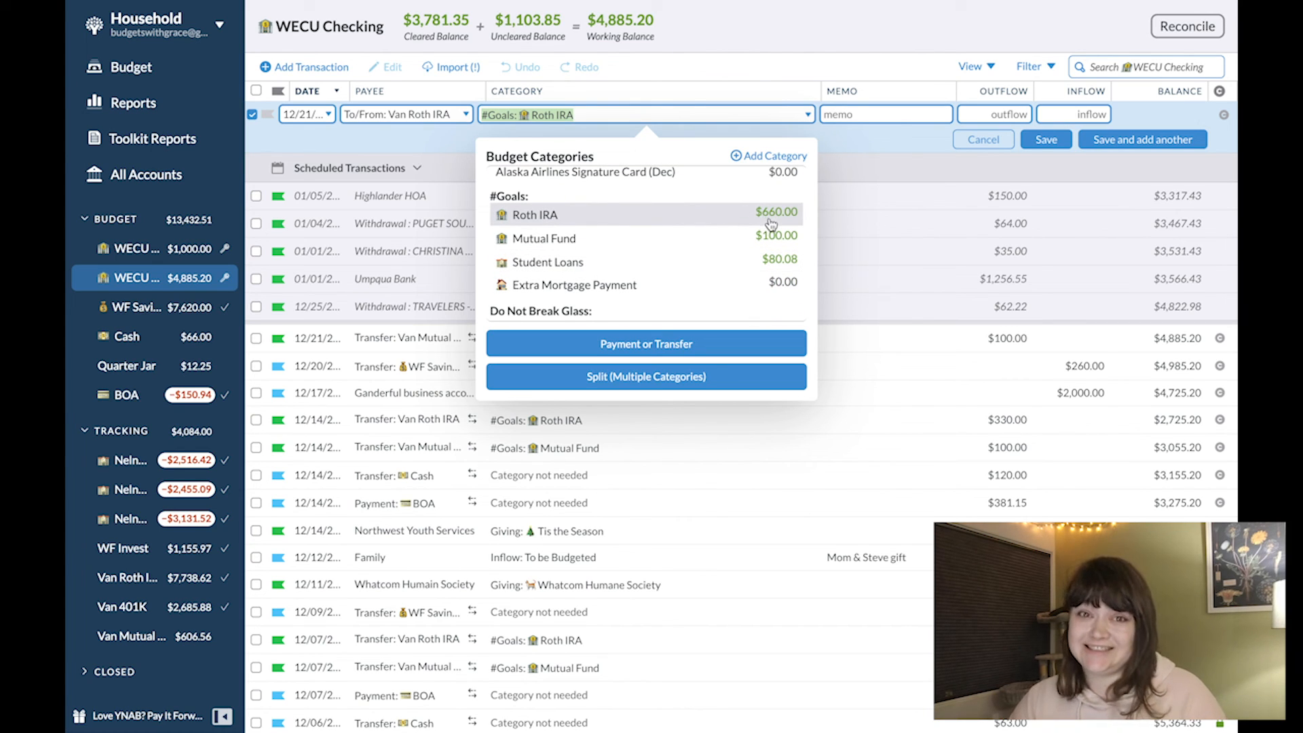
pyautogui.click(1006, 112)
pyautogui.write('330')
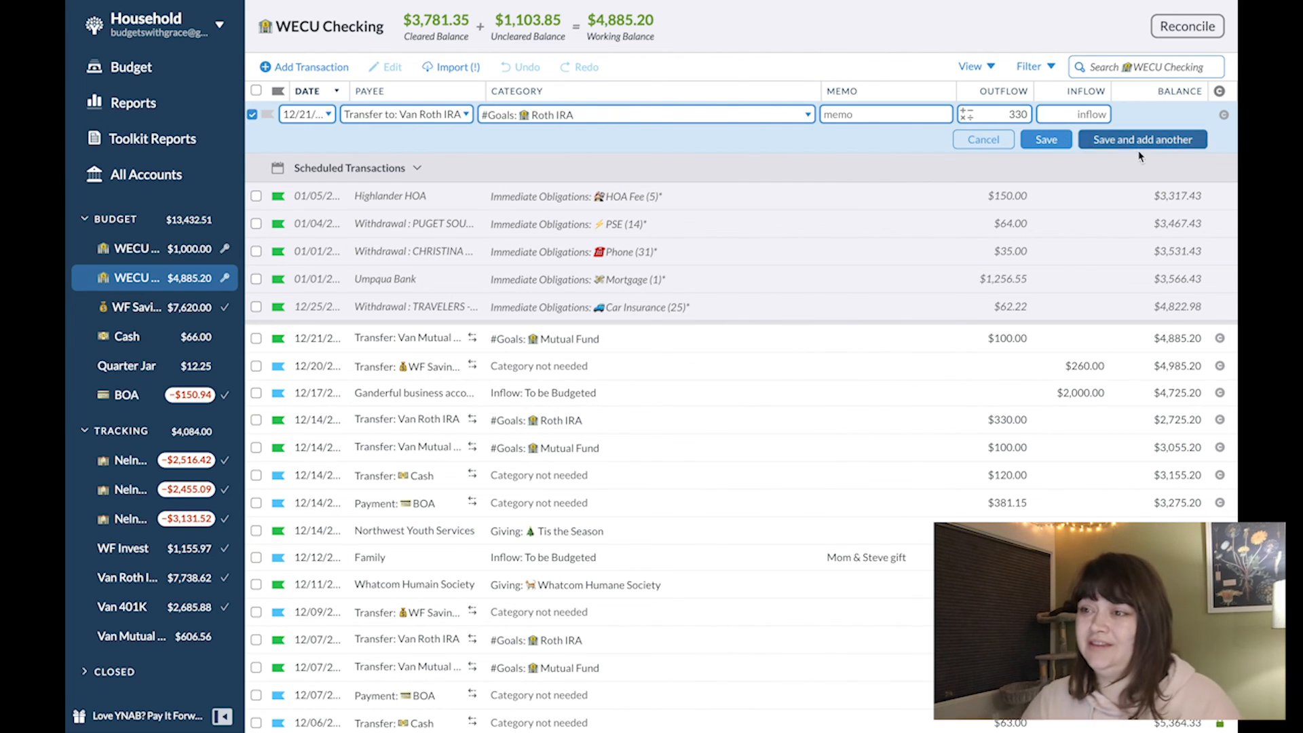
pyautogui.click(1046, 139)
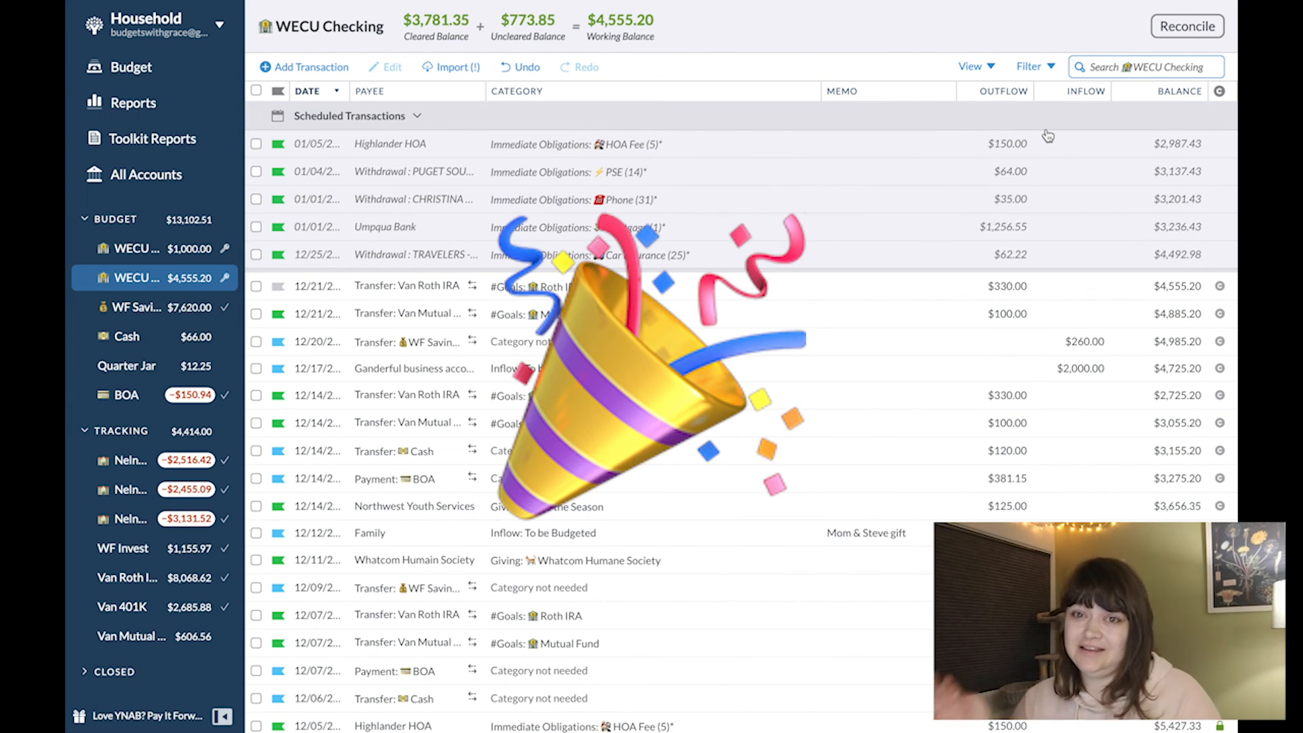